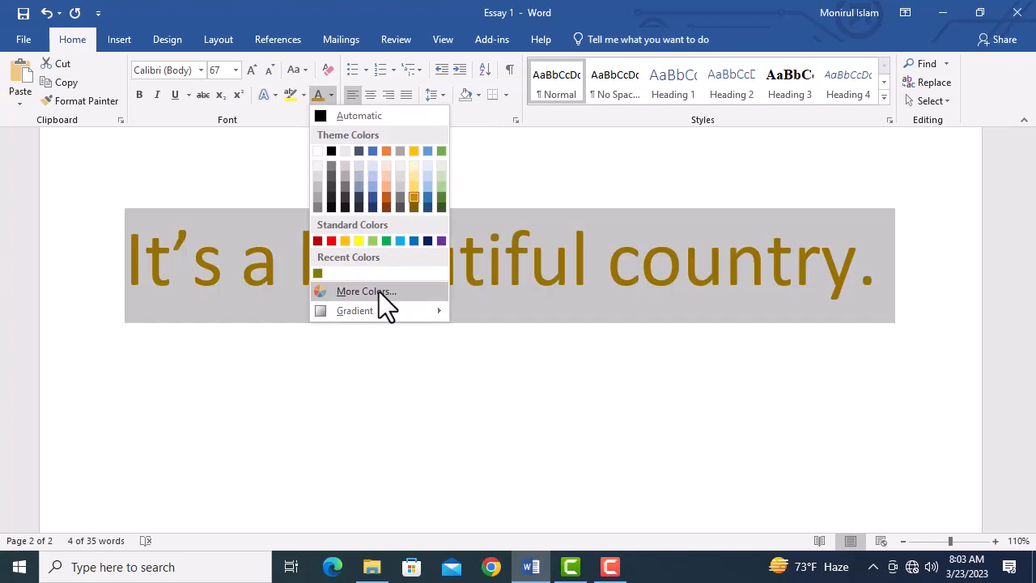
# Step: Change the selected sentence's font colour to an olive green from the standard colour palette
pyautogui.click(379, 291)
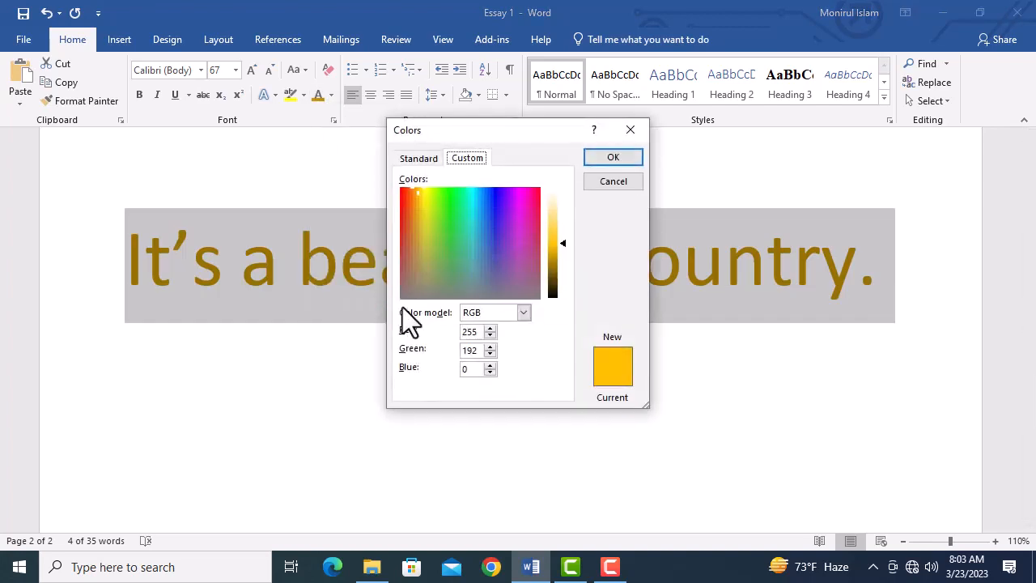
pyautogui.click(423, 159)
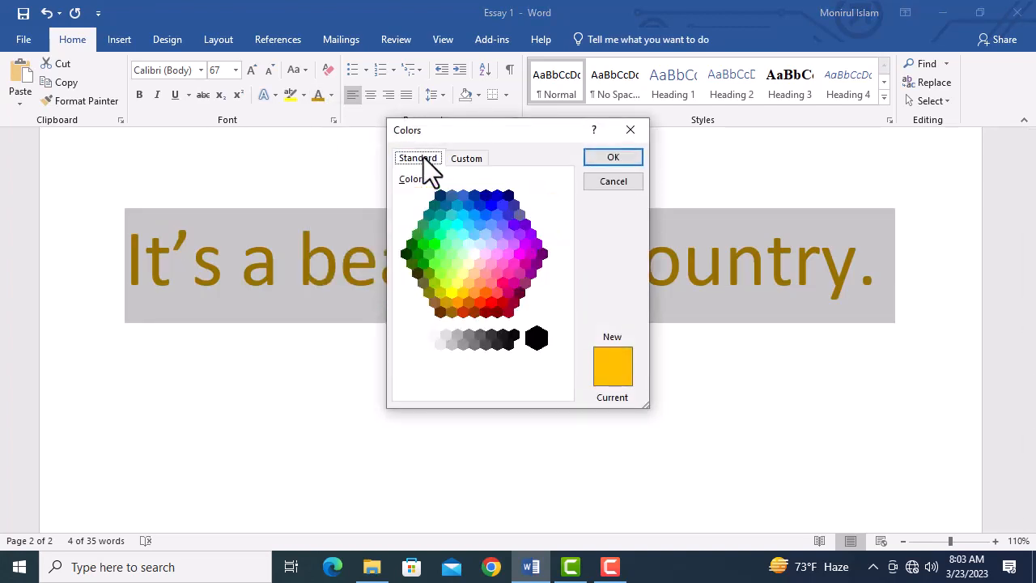
pyautogui.click(428, 273)
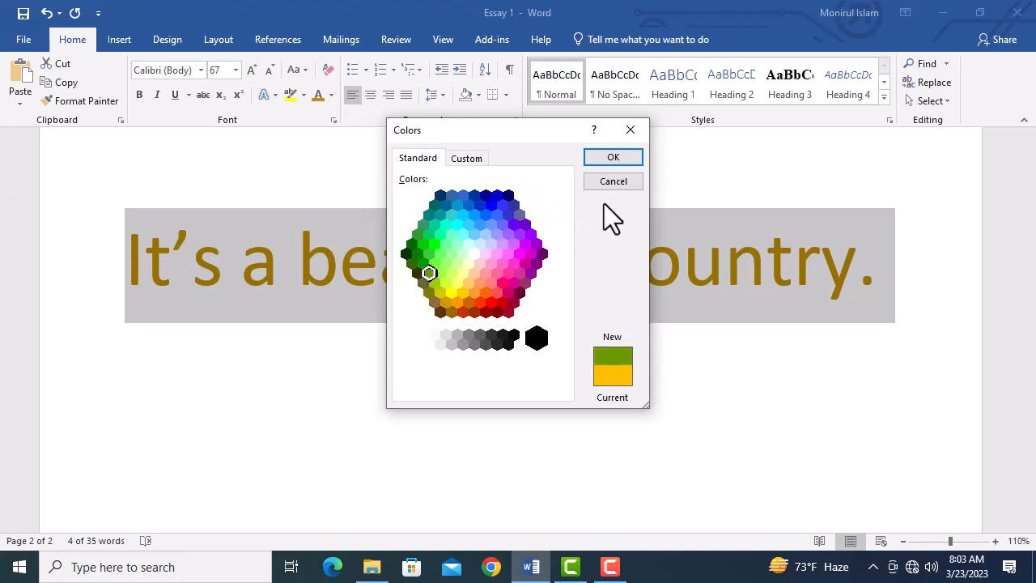
pyautogui.click(620, 156)
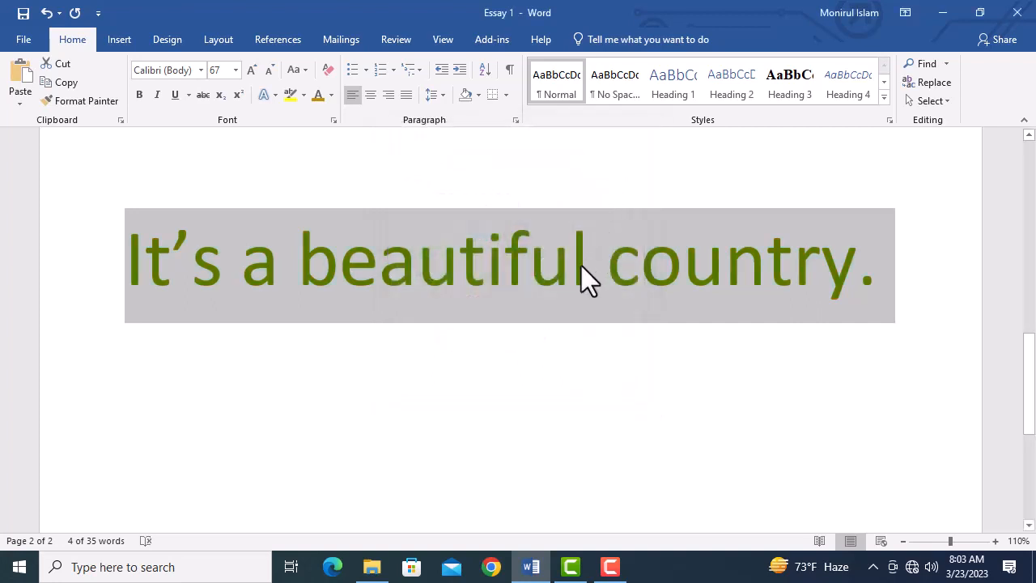
pyautogui.click(595, 270)
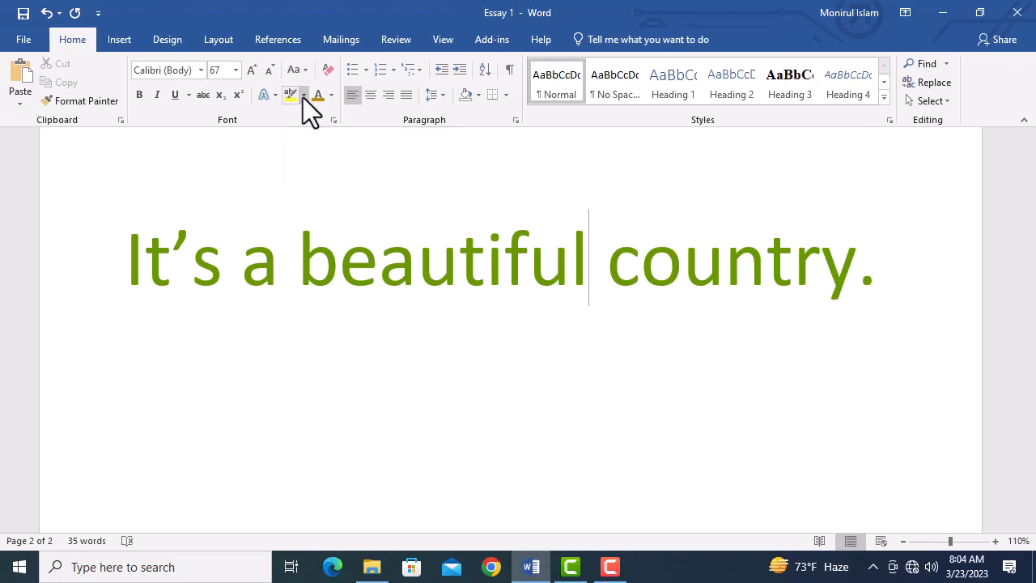
# Step: Highlight the whole sentence "It's a beautiful country." in blue
pyautogui.click(304, 95)
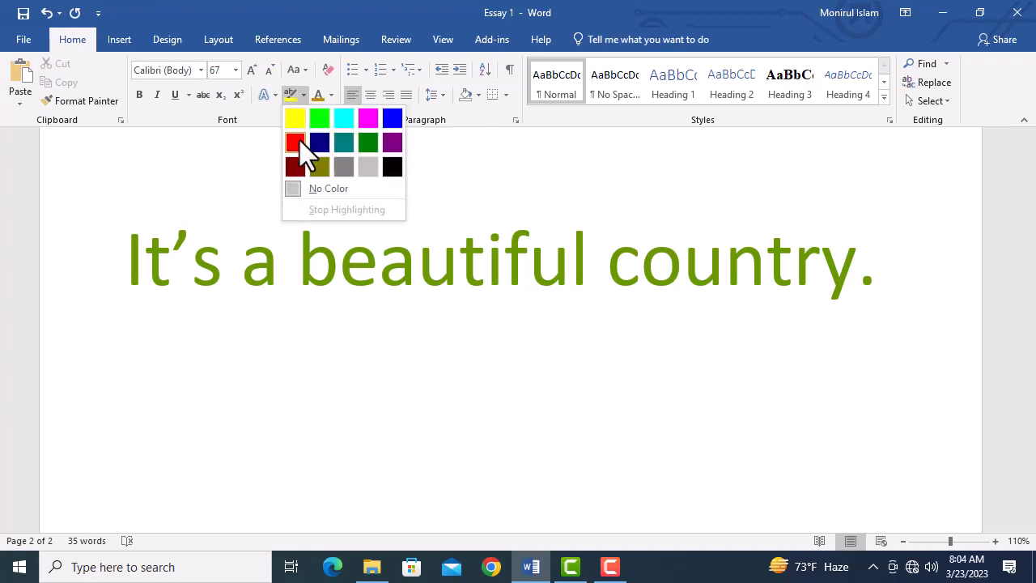
pyautogui.click(392, 119)
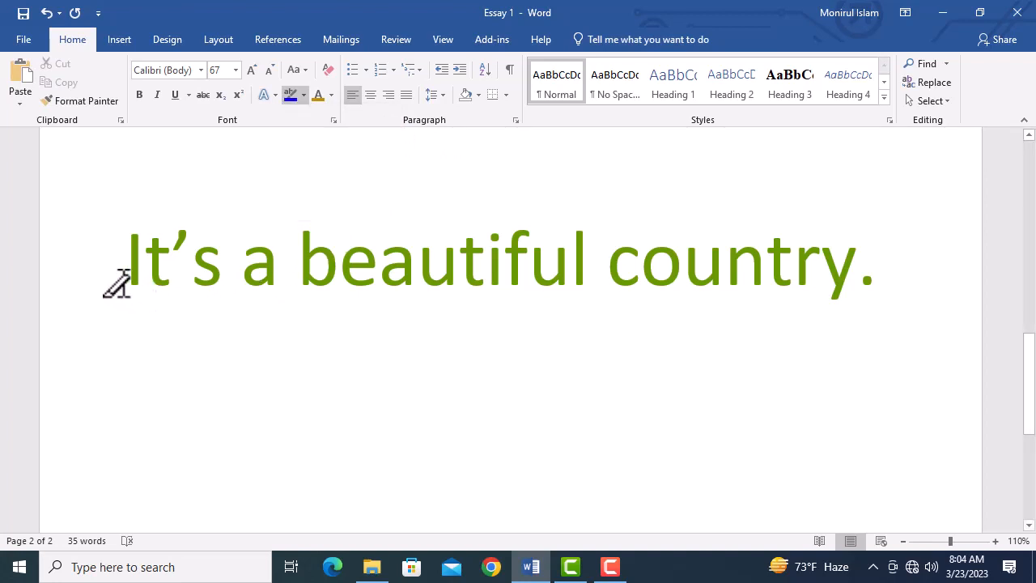
pyautogui.moveTo(118, 284); pyautogui.dragTo(868, 284)
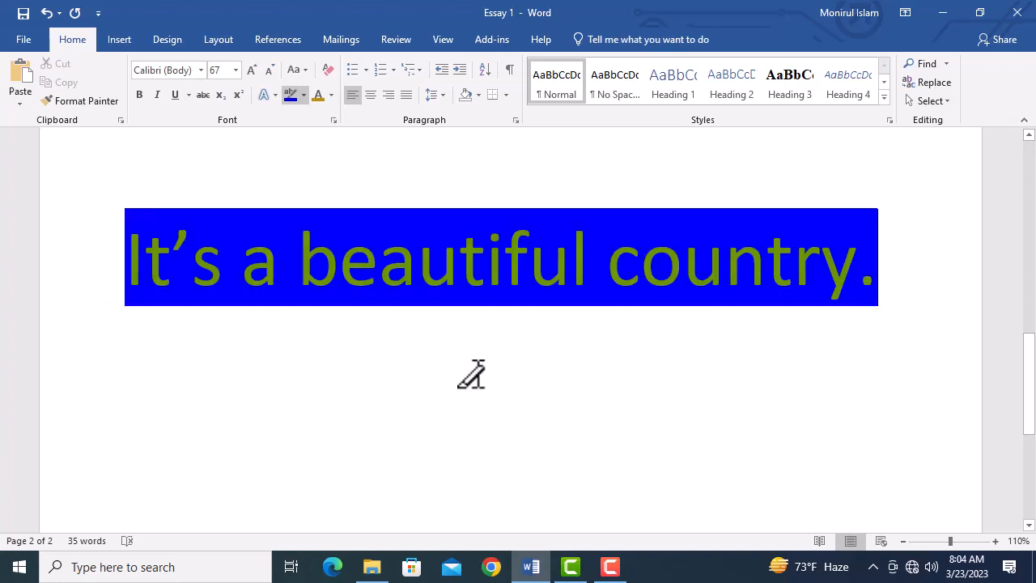
# Step: Change the sentence's highlight colour to yellow
pyautogui.click(305, 101)
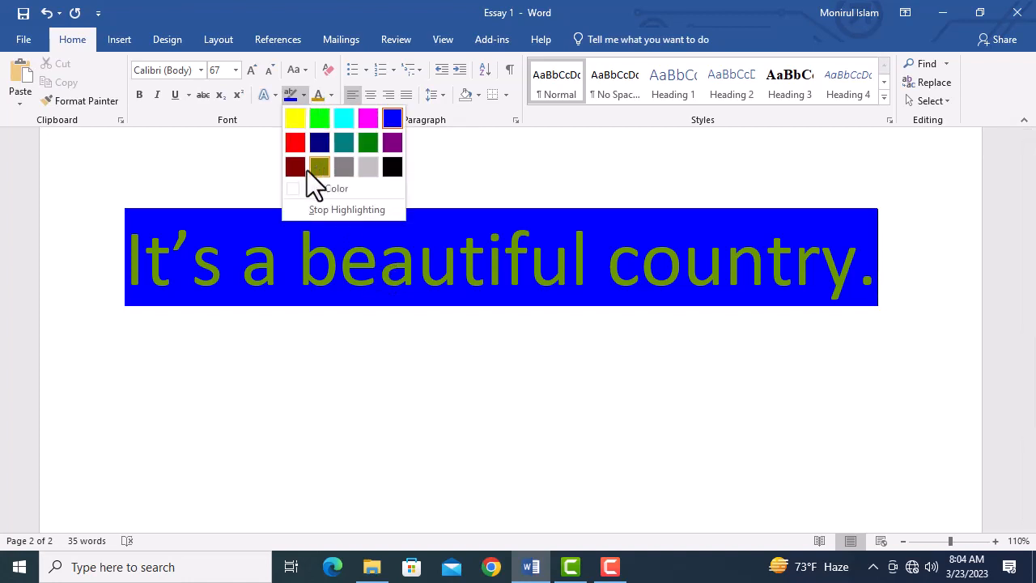
pyautogui.click(294, 120)
pyautogui.click(566, 267)
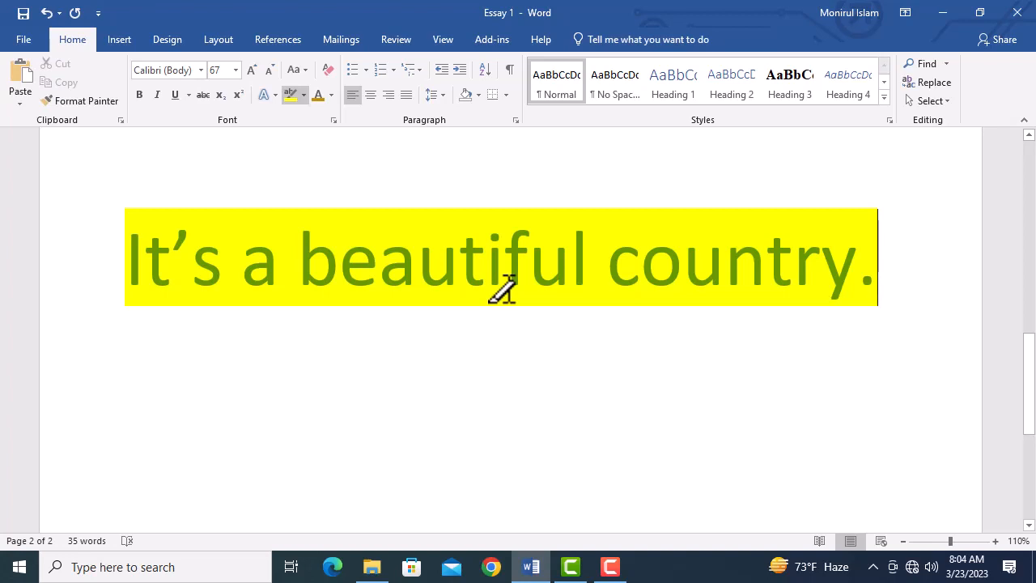
# Step: Remove the highlight from the whole sentence and turn off the highlighter
pyautogui.click(305, 94)
pyautogui.click(359, 190)
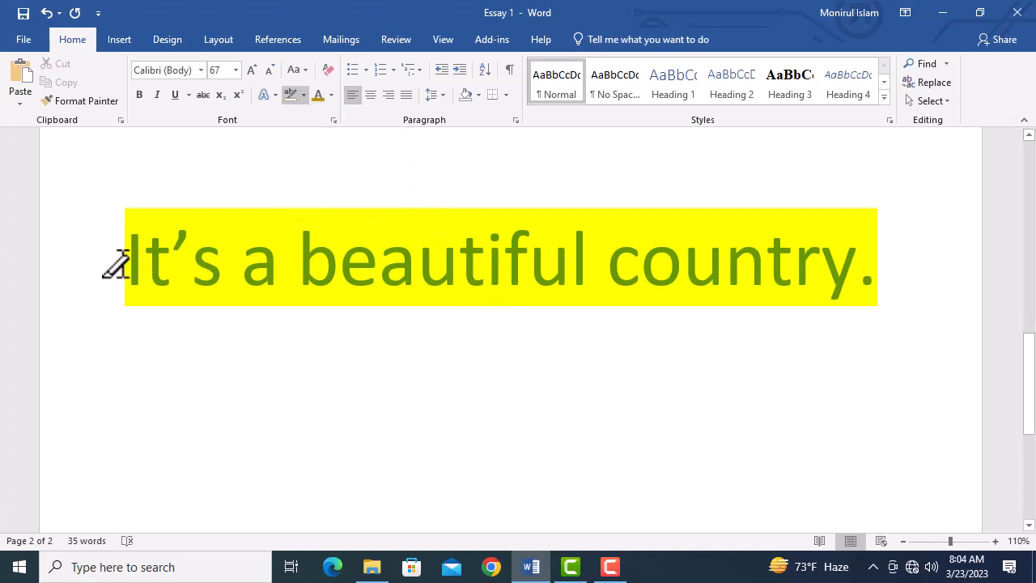
pyautogui.moveTo(116, 264)
pyautogui.mouseDown()
pyautogui.moveTo(620, 256)
pyautogui.moveTo(886, 266)
pyautogui.mouseUp()
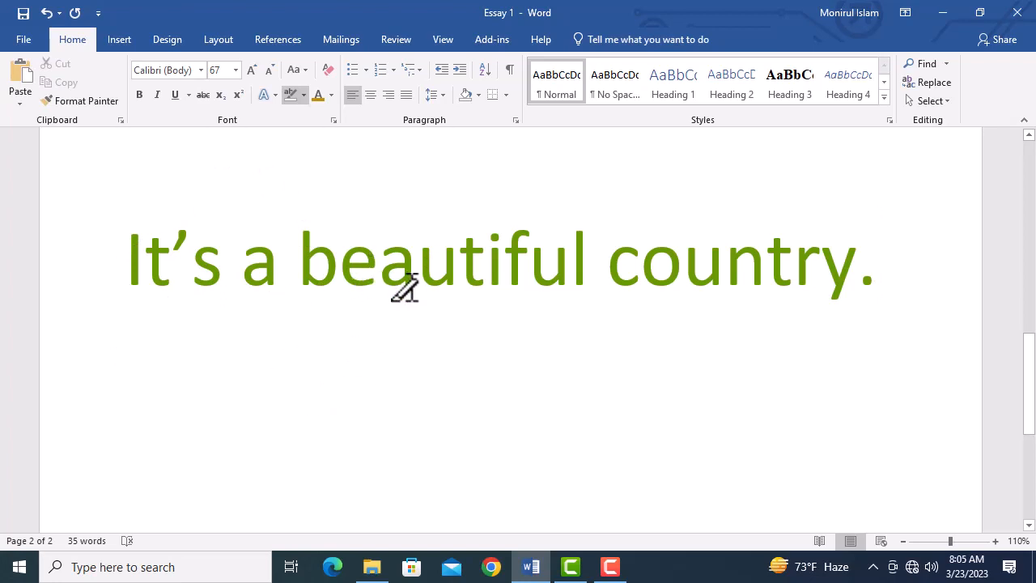
pyautogui.click(289, 94)
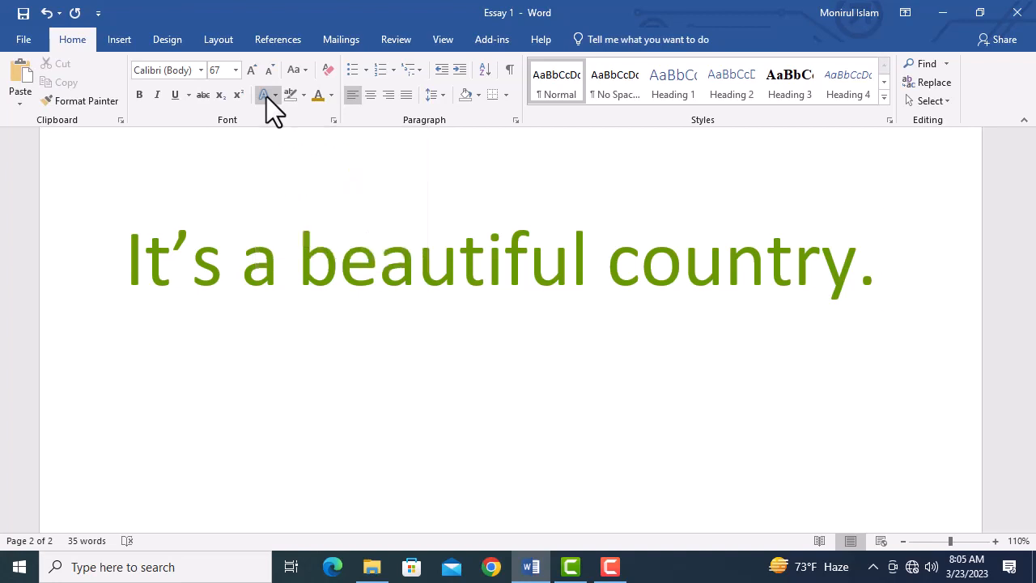
# Step: Enlarge the sentence to 75 pt and apply the preset text effect with black fill and a blue hard shadow
pyautogui.moveTo(876, 280); pyautogui.dragTo(167, 260)
pyautogui.hotkey('ctrl', ']')
pyautogui.hotkey('ctrl', ']')
pyautogui.hotkey('ctrl', ']')
pyautogui.hotkey('ctrl', ']')
pyautogui.hotkey('ctrl', ']')
pyautogui.hotkey('ctrl', ']')
pyautogui.hotkey('ctrl', ']')
pyautogui.hotkey('ctrl', ']')
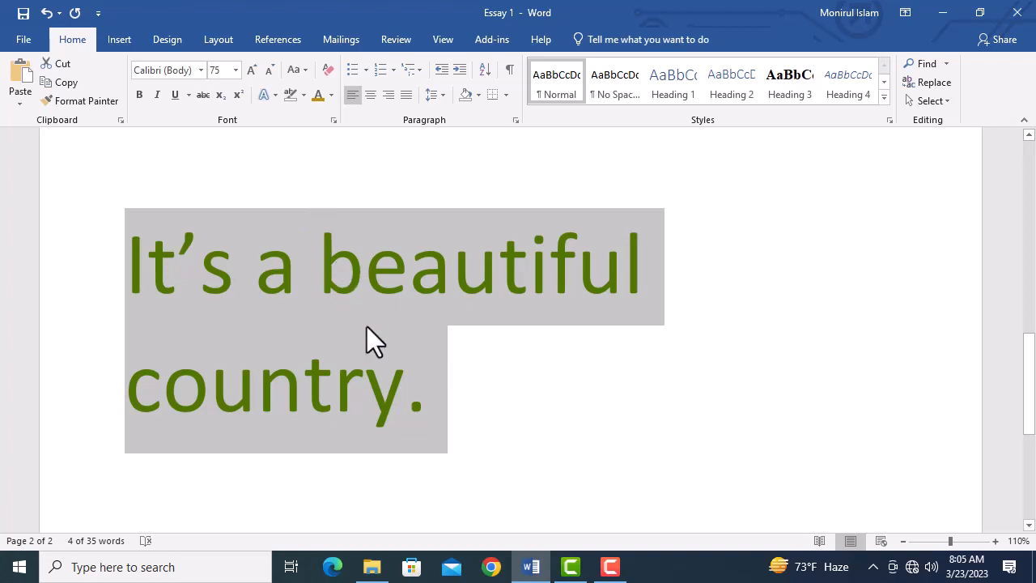
pyautogui.click(274, 96)
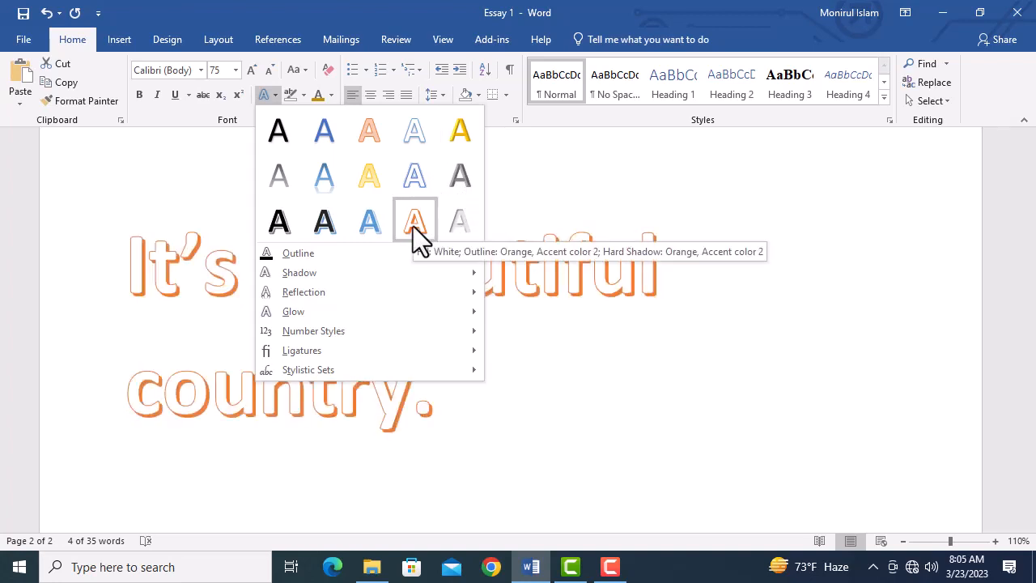
pyautogui.click(325, 222)
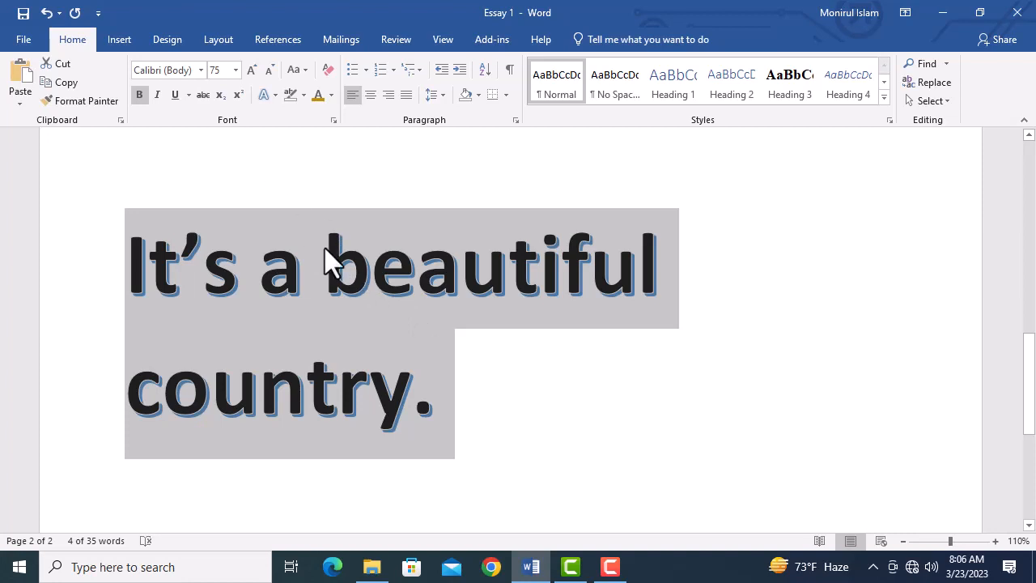
# Step: Give the sentence a text outline in standard Blue with a weight of 3 pt
pyautogui.click(274, 97)
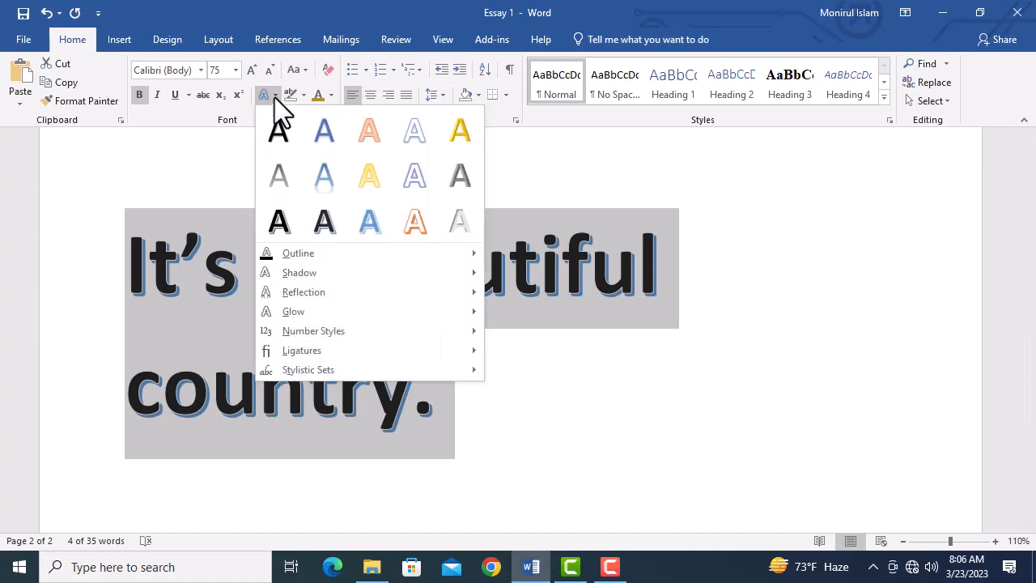
pyautogui.moveTo(302, 253)
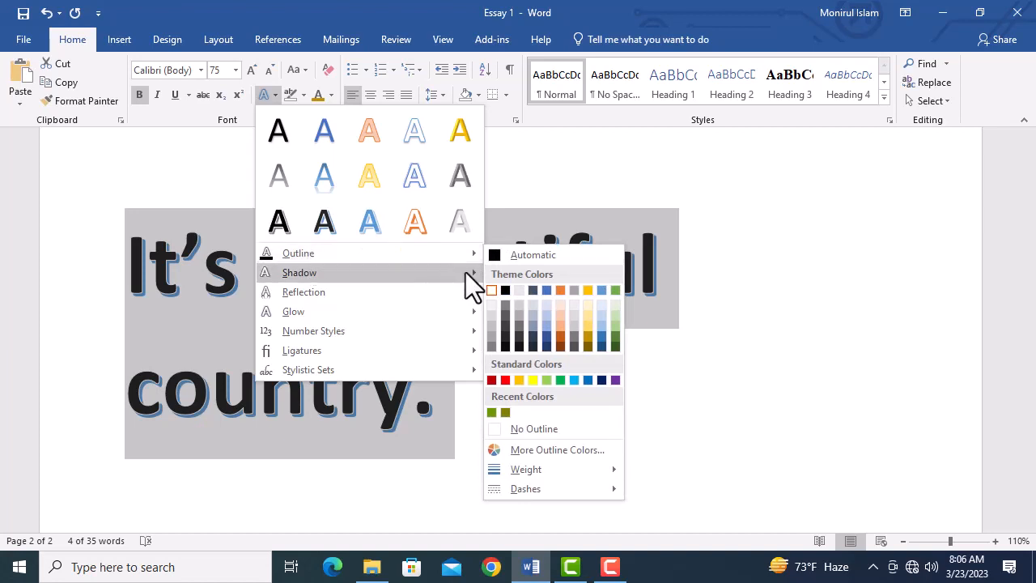
pyautogui.click(585, 379)
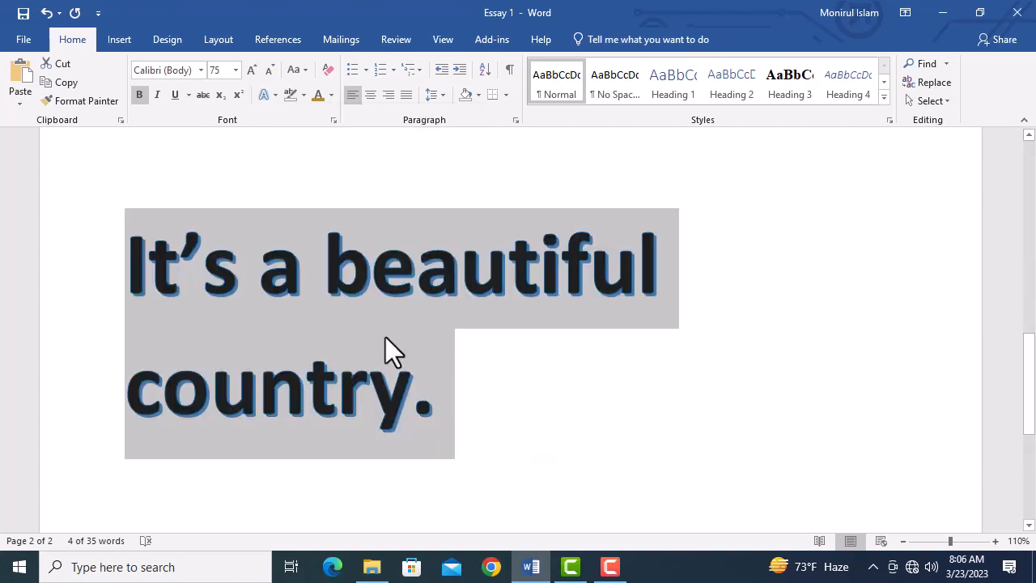
pyautogui.click(279, 98)
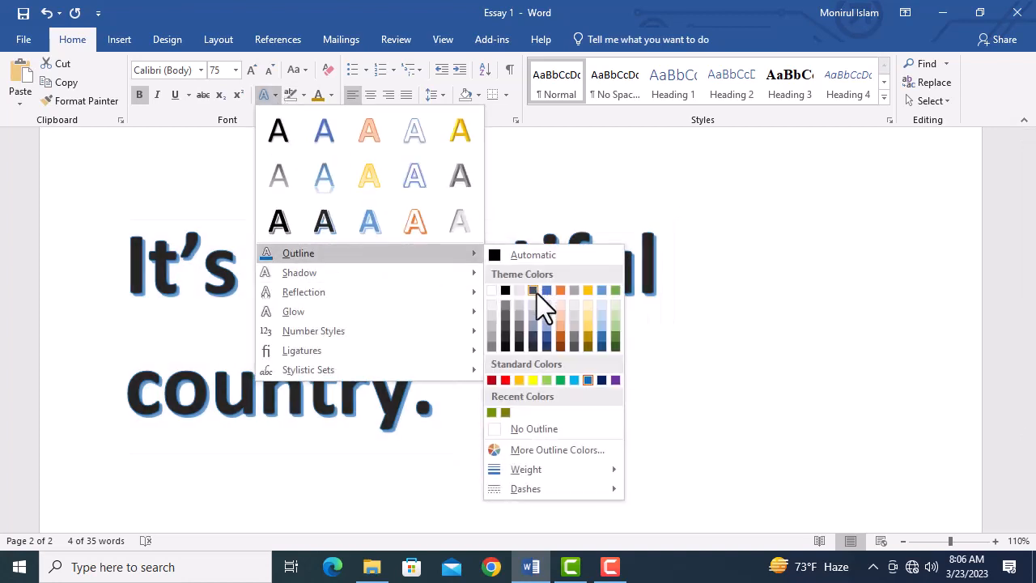
pyautogui.moveTo(531, 467)
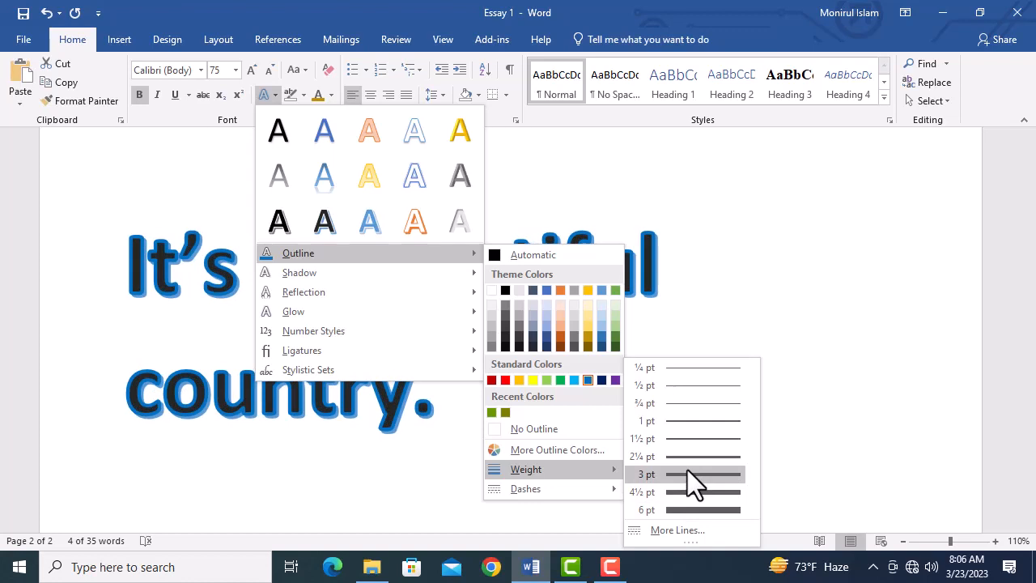
pyautogui.click(684, 473)
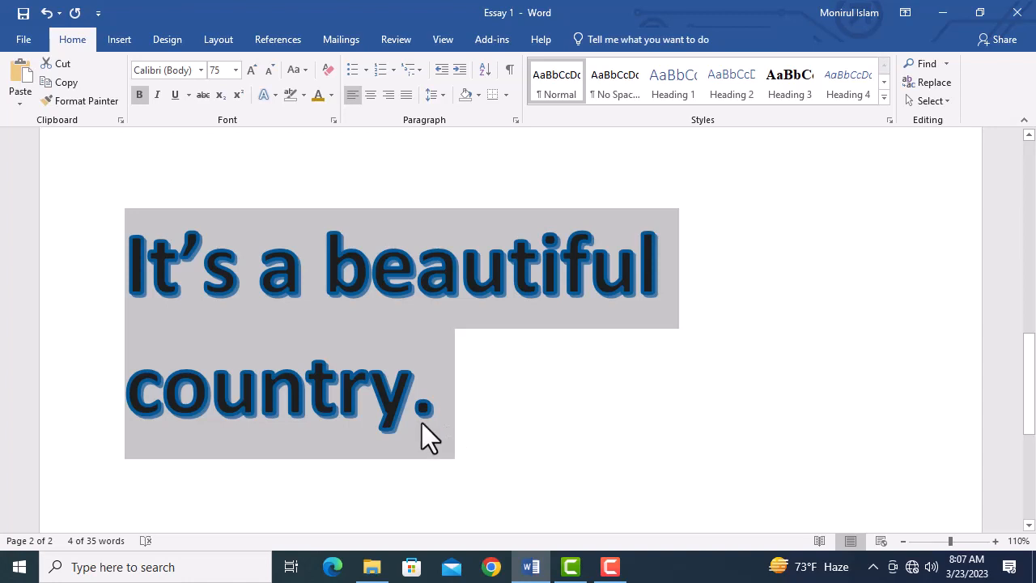
# Step: Set the dash style of the sentence's text outline to long dashes
pyautogui.click(273, 98)
pyautogui.moveTo(335, 253)
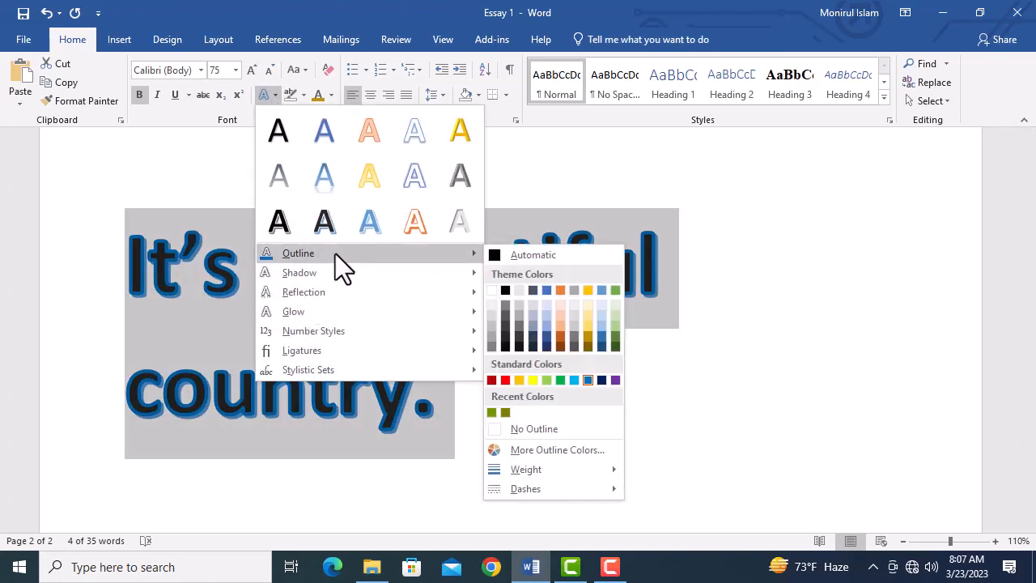
pyautogui.moveTo(545, 488)
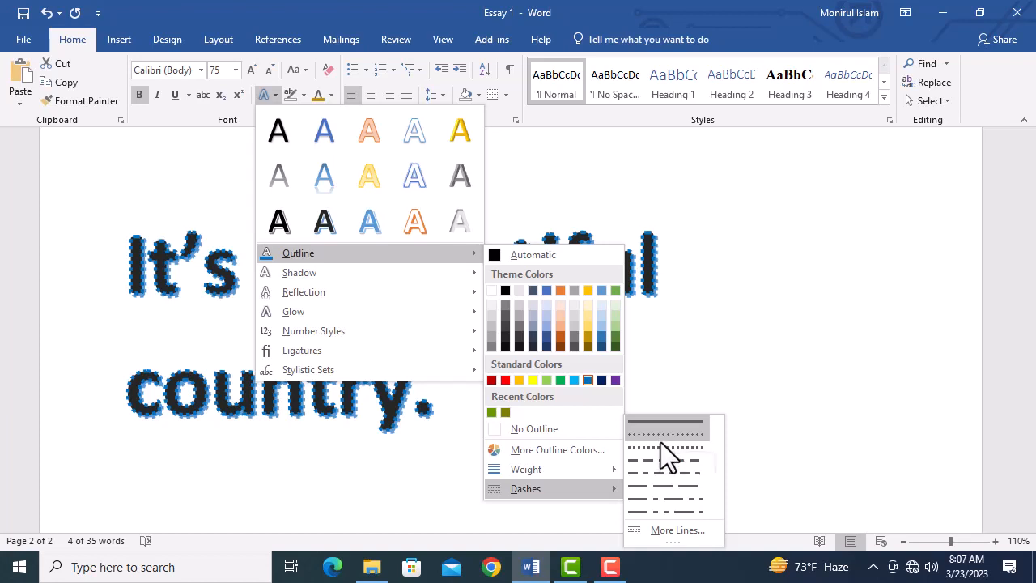
pyautogui.click(666, 487)
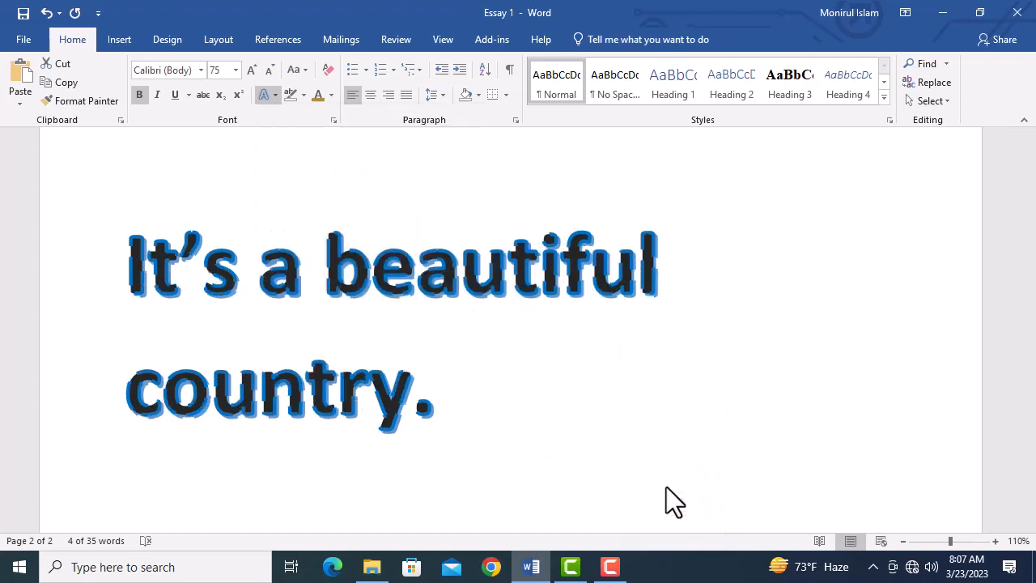
pyautogui.click(421, 380)
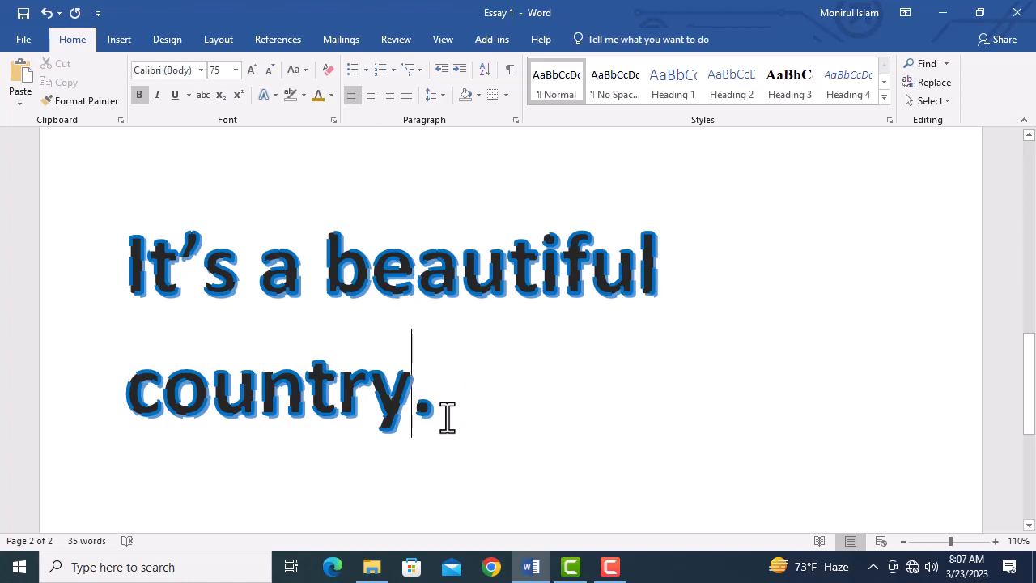
# Step: Reduce the weight of the whole sentence's text outline to ¾ pt
pyautogui.moveTo(447, 417); pyautogui.dragTo(175, 210)
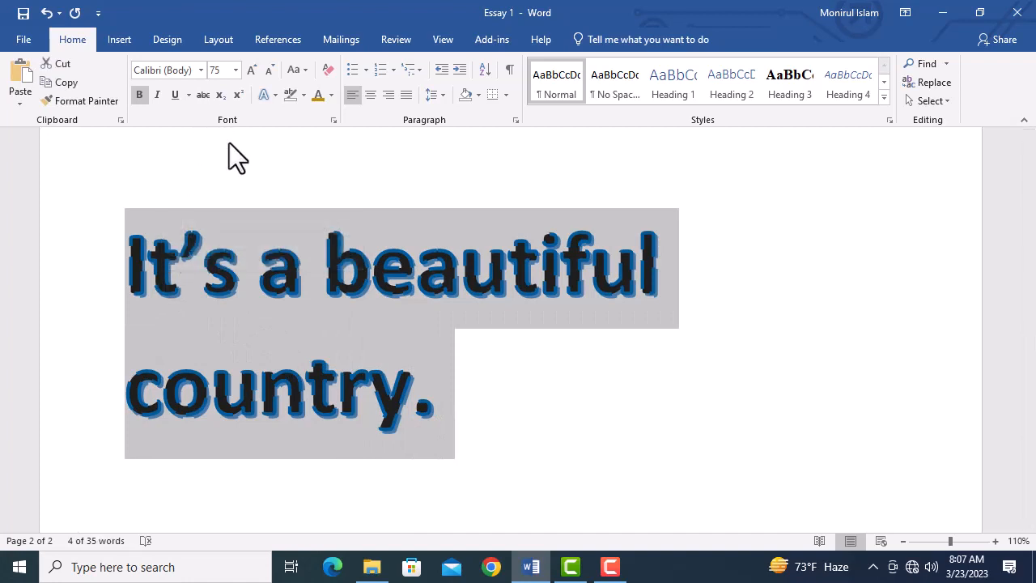
pyautogui.click(276, 95)
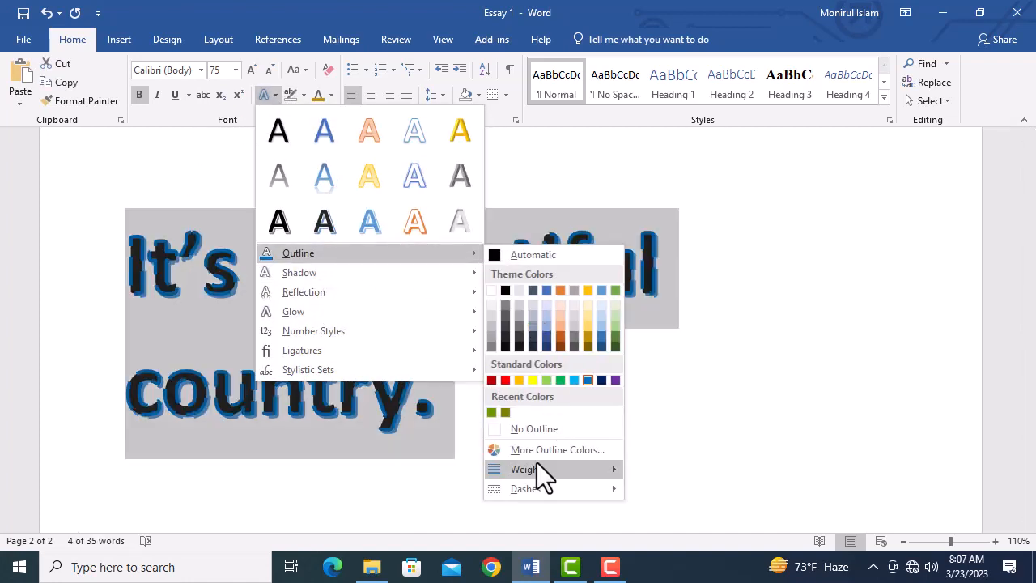
pyautogui.moveTo(537, 462)
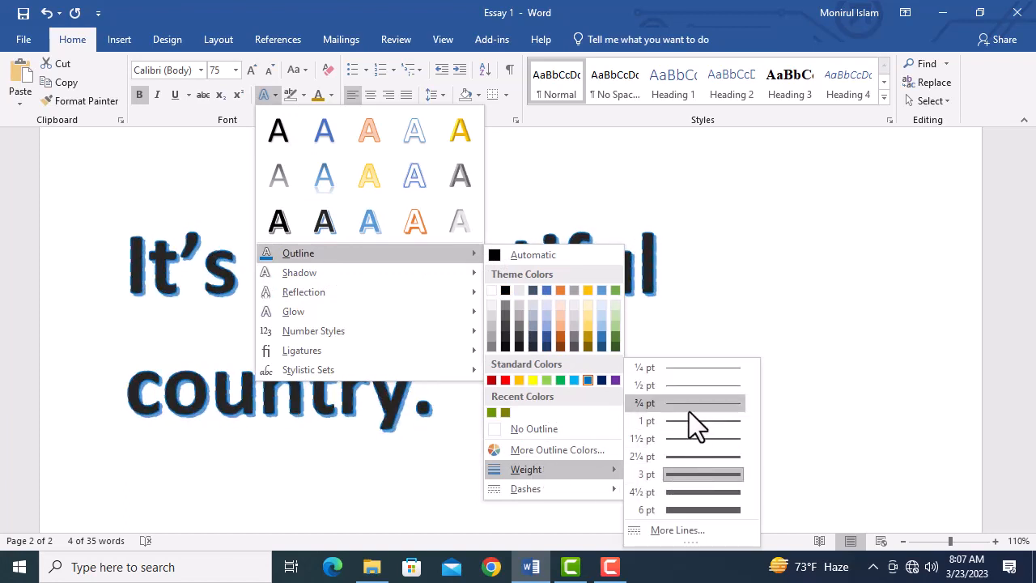
pyautogui.click(688, 406)
pyautogui.click(433, 384)
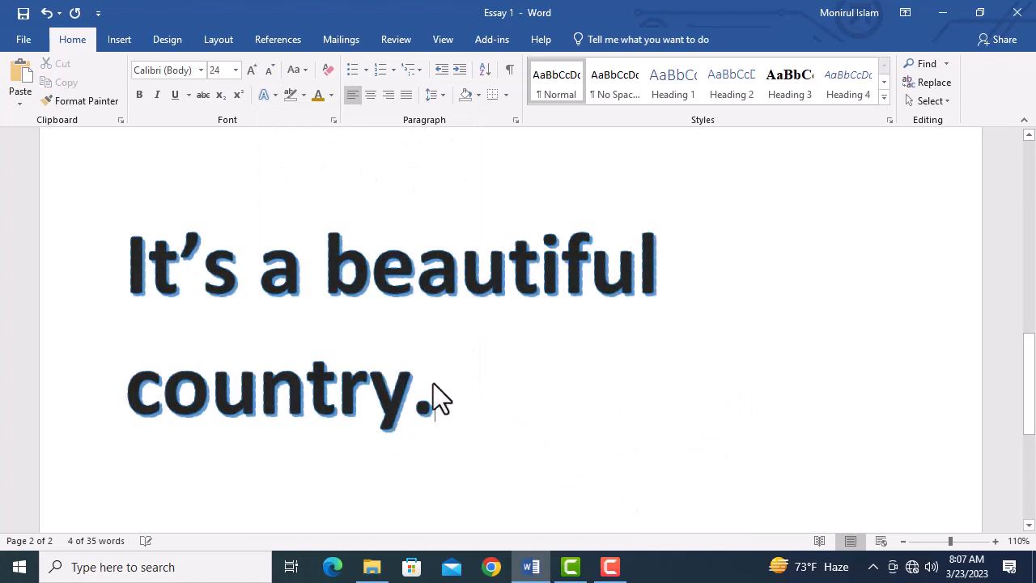
# Step: Remove the text outline from the whole sentence with the No Outline option
pyautogui.moveTo(446, 417); pyautogui.dragTo(116, 291)
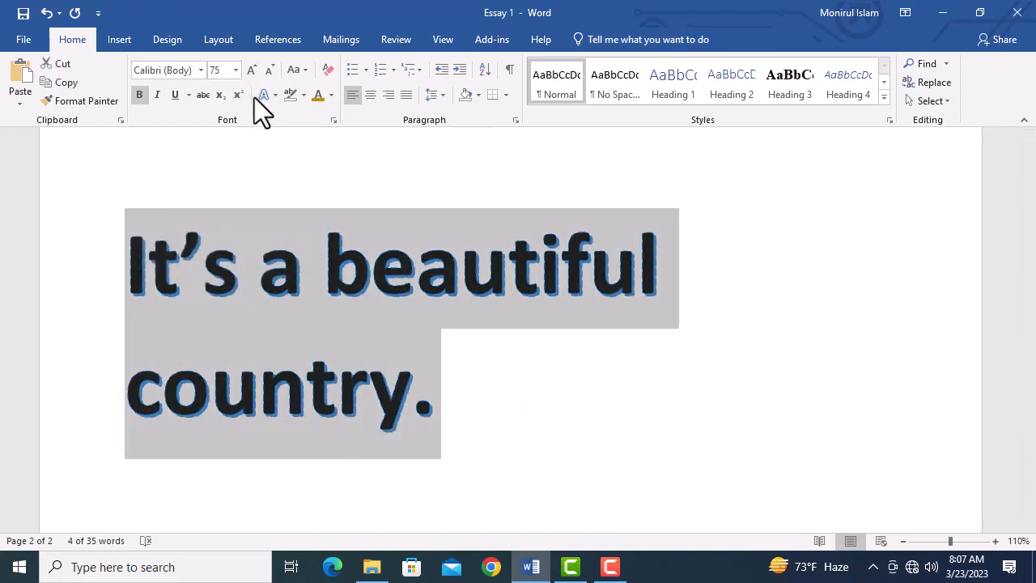
pyautogui.click(275, 95)
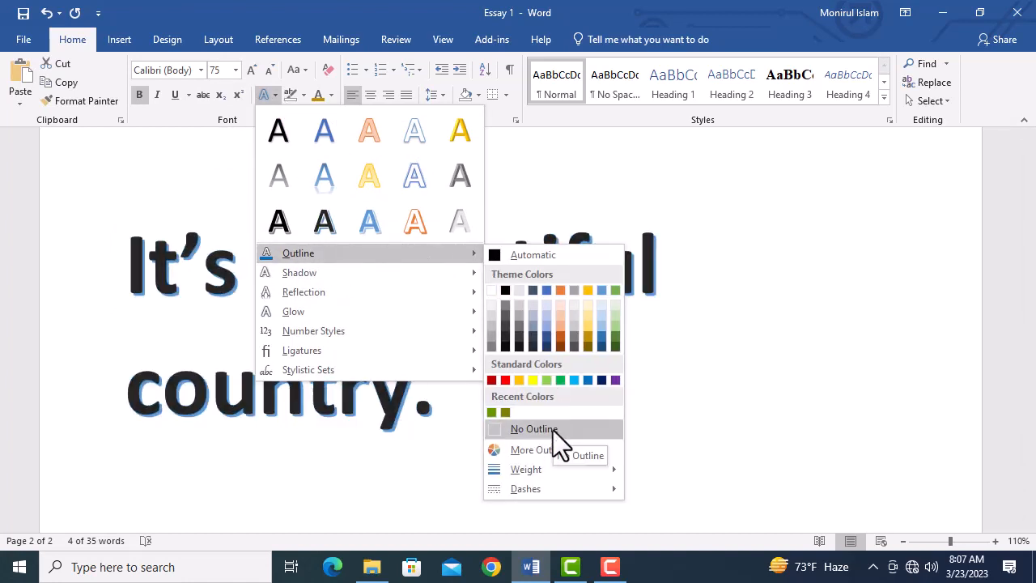
pyautogui.click(553, 430)
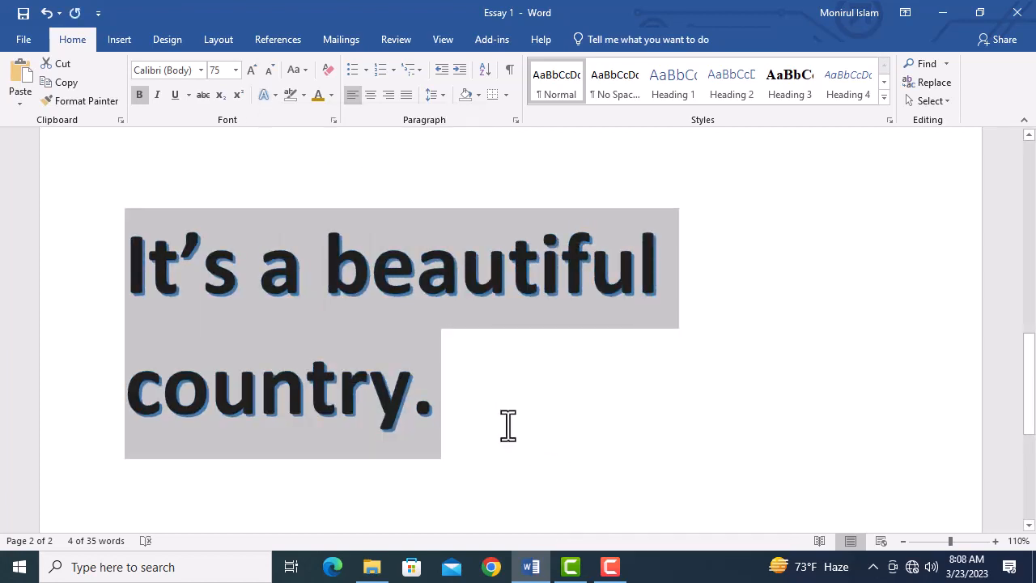
# Step: Try the last Perspective shadow preset on the sentence "It's a beautiful country." and undo it
pyautogui.click(271, 96)
pyautogui.moveTo(367, 277)
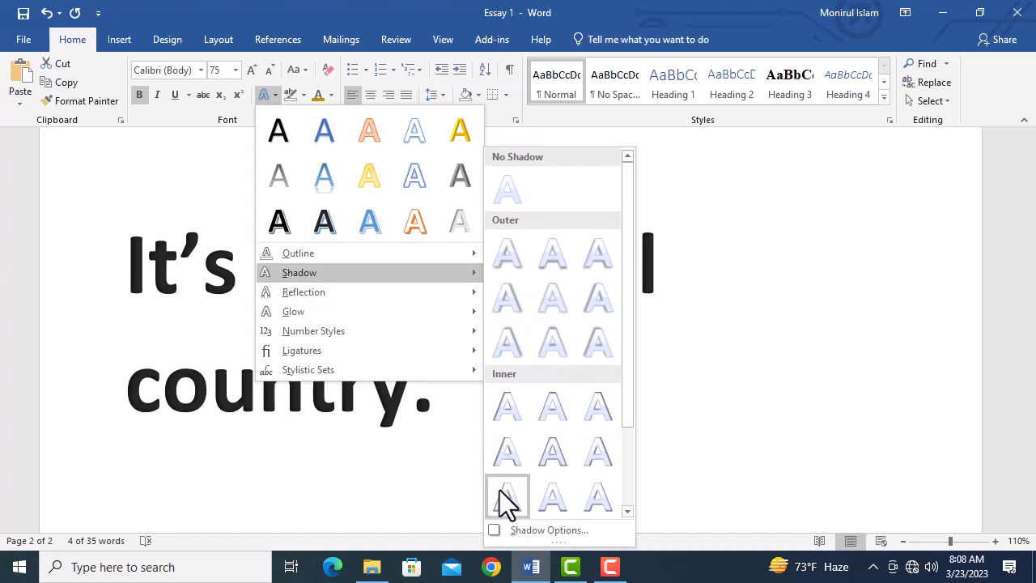
pyautogui.scroll(-3, 502, 490)
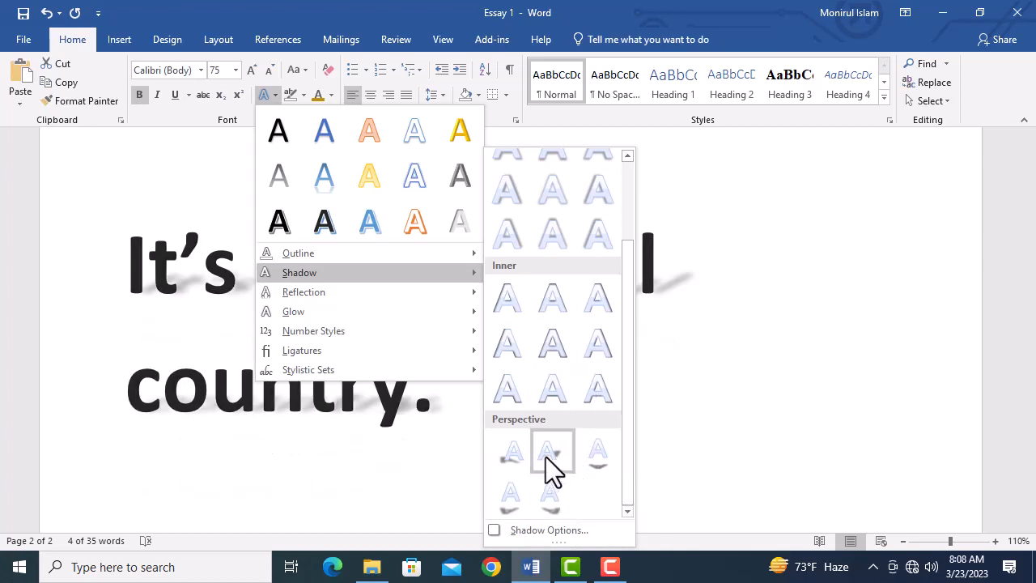
pyautogui.click(550, 493)
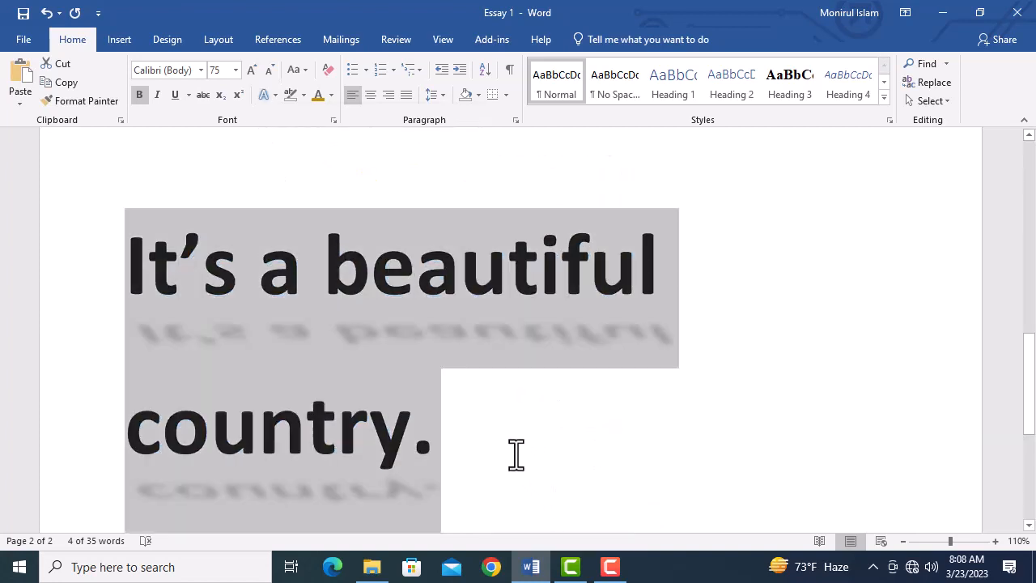
pyautogui.click(501, 446)
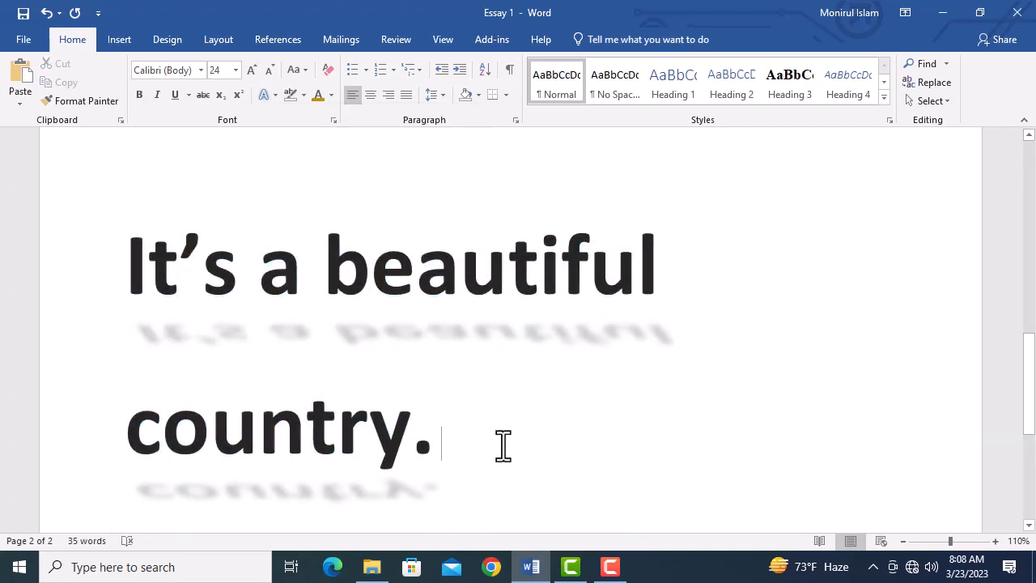
pyautogui.hotkey('ctrl', 'z')
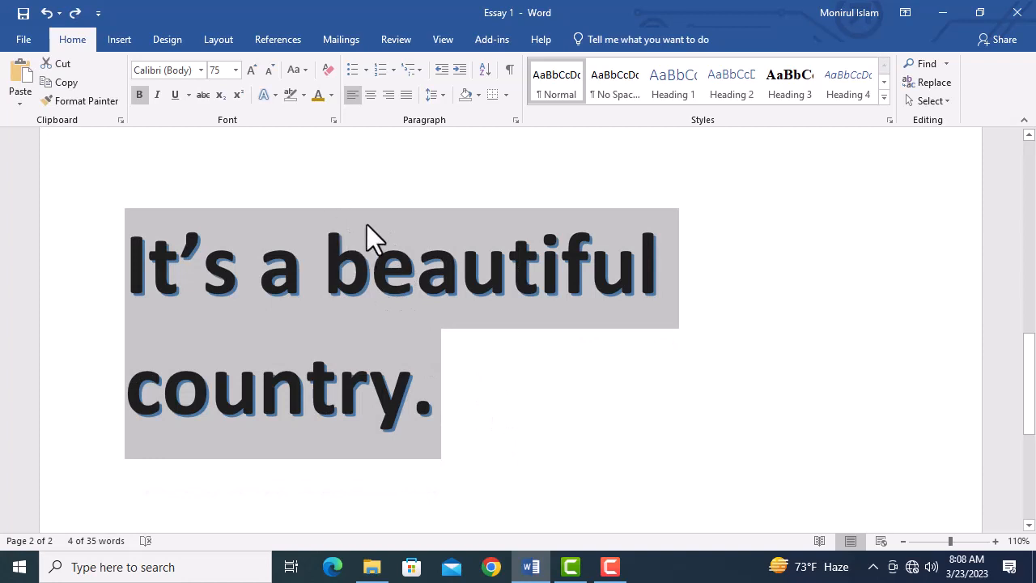
# Step: Try a Reflection Variations preset from the middle row on the sentence and undo it
pyautogui.click(268, 93)
pyautogui.moveTo(335, 291)
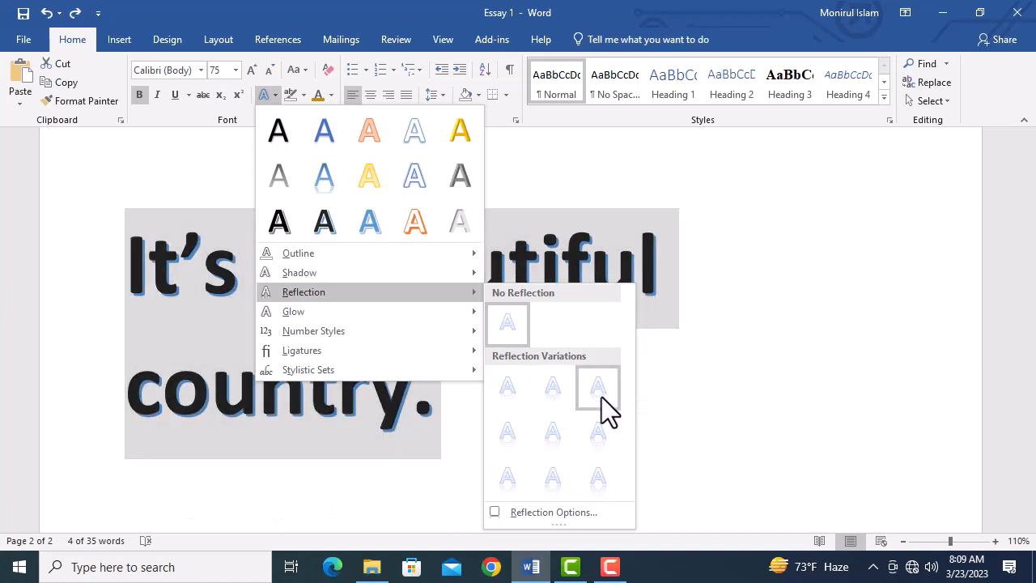
pyautogui.click(547, 440)
pyautogui.click(510, 453)
pyautogui.scroll(-3, 511, 454)
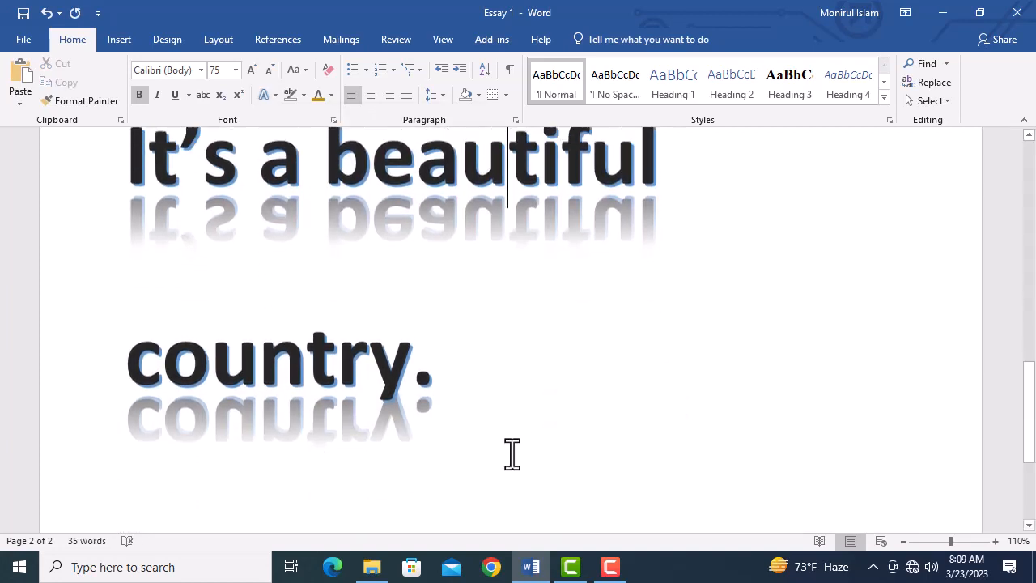
pyautogui.scroll(1, 512, 453)
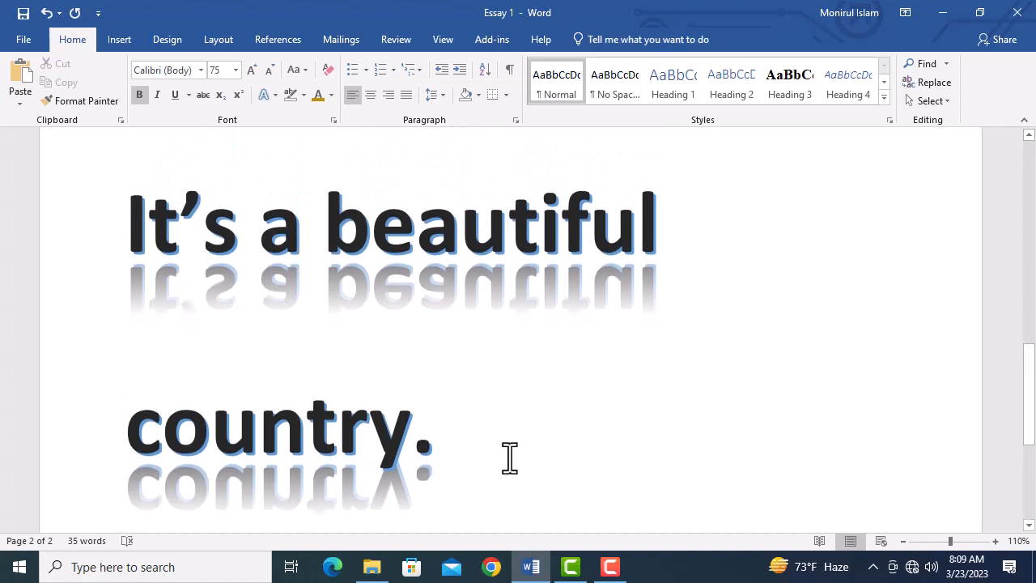
pyautogui.tripleClick(467, 421)
# Step: Try a glow on the sentence using standard Yellow as the glow colour
pyautogui.click(268, 95)
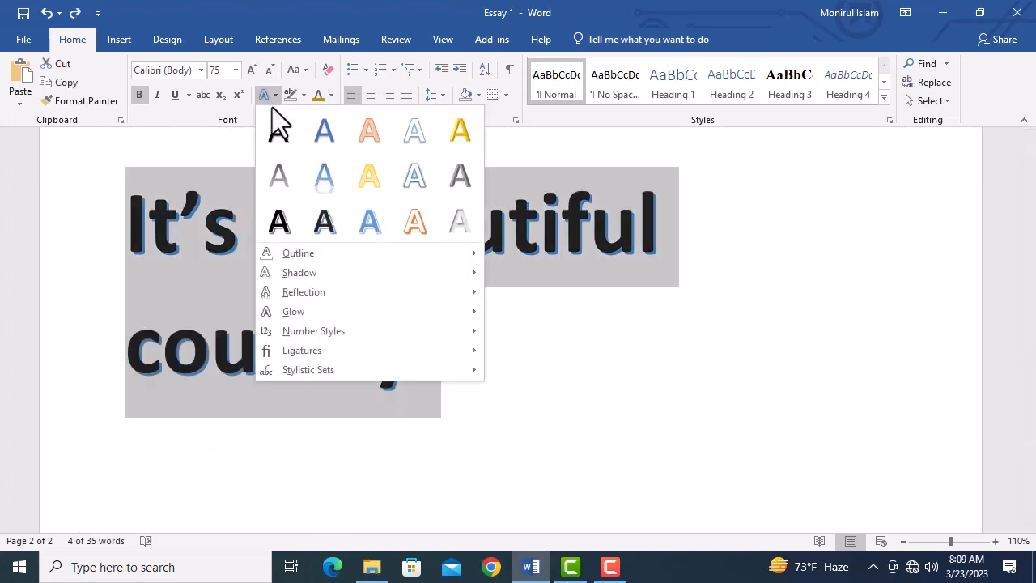
pyautogui.moveTo(318, 310)
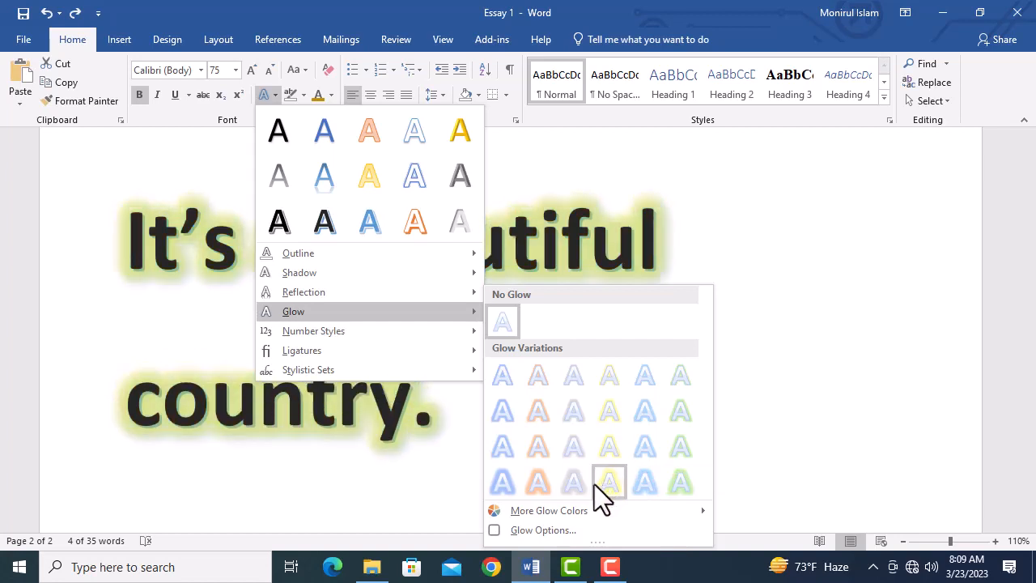
pyautogui.moveTo(578, 511)
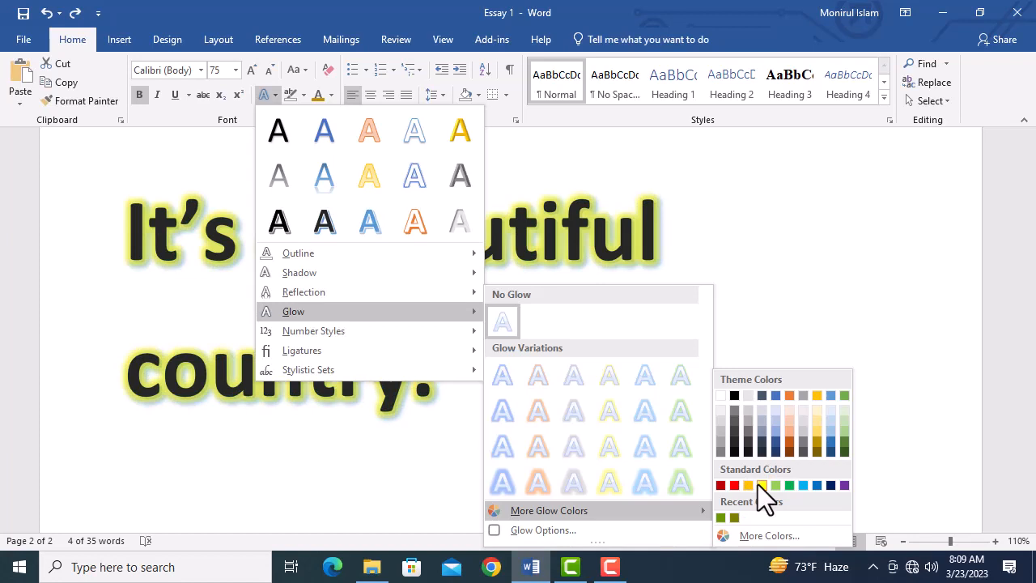
pyautogui.click(757, 484)
pyautogui.click(607, 441)
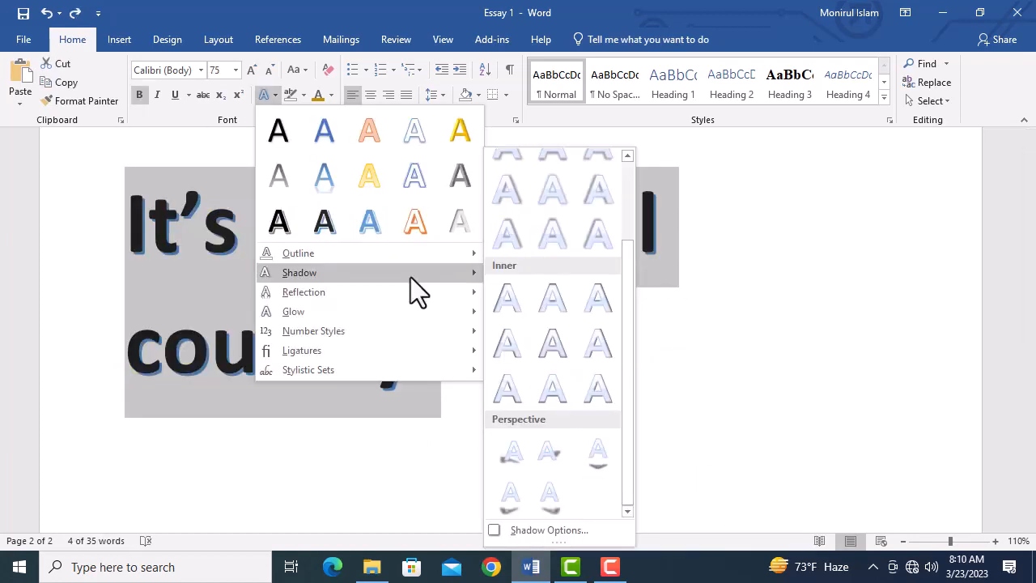
# Step: Look over the shadow presets, open the shadow options for the sentence and switch to its text fill and outline settings
pyautogui.scroll(2, 535, 274)
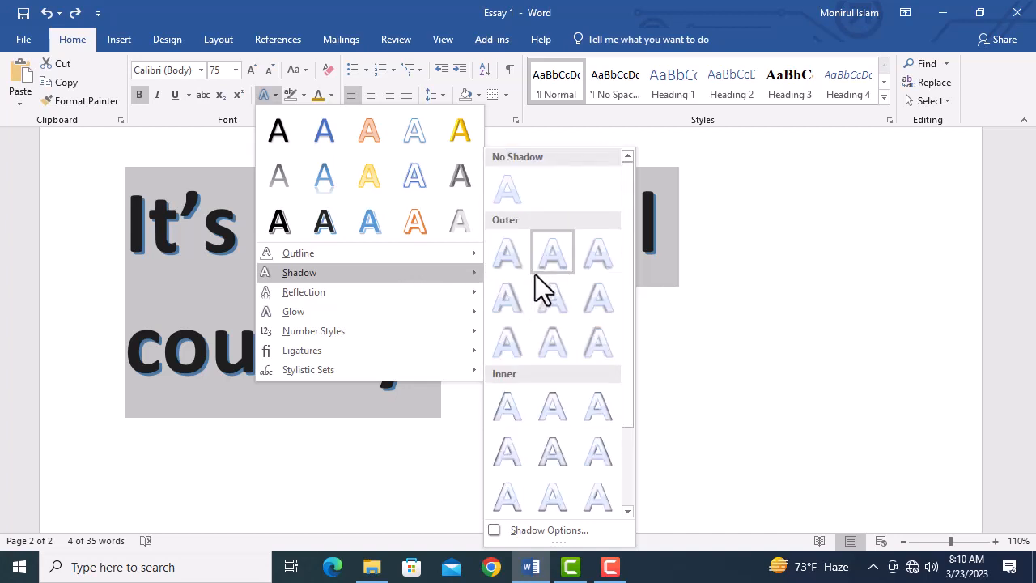
pyautogui.scroll(-2, 535, 274)
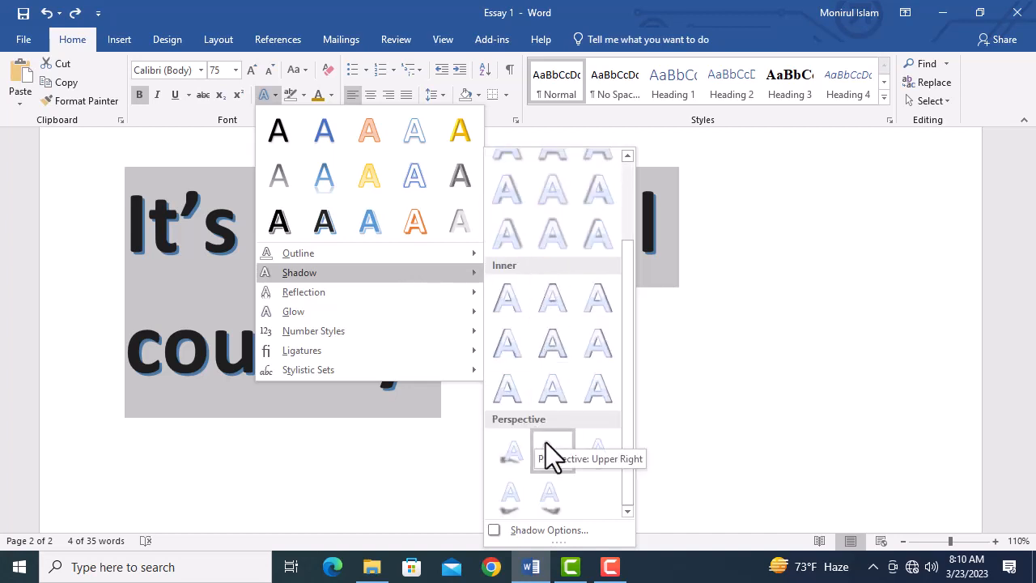
pyautogui.click(533, 530)
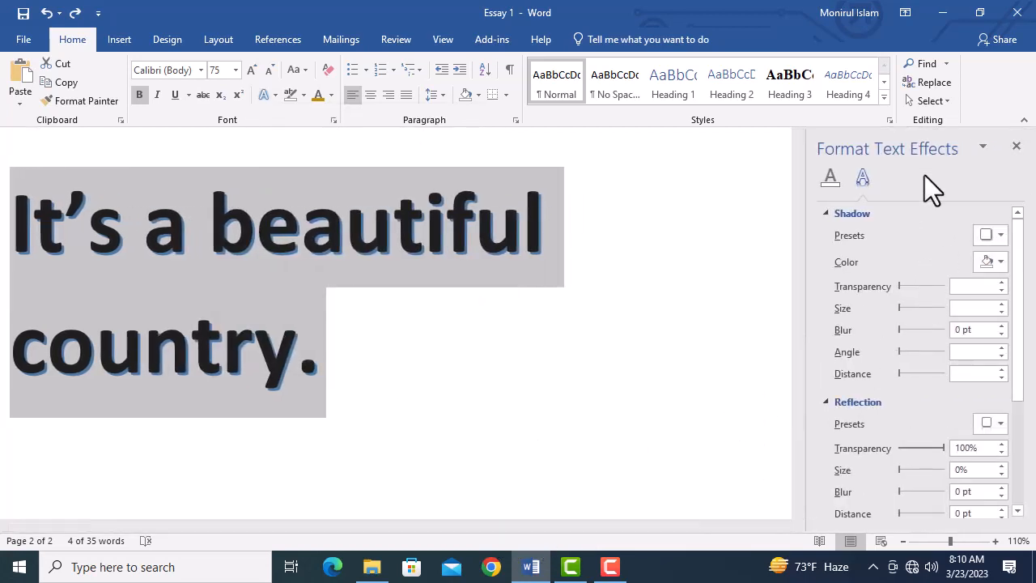
pyautogui.click(831, 181)
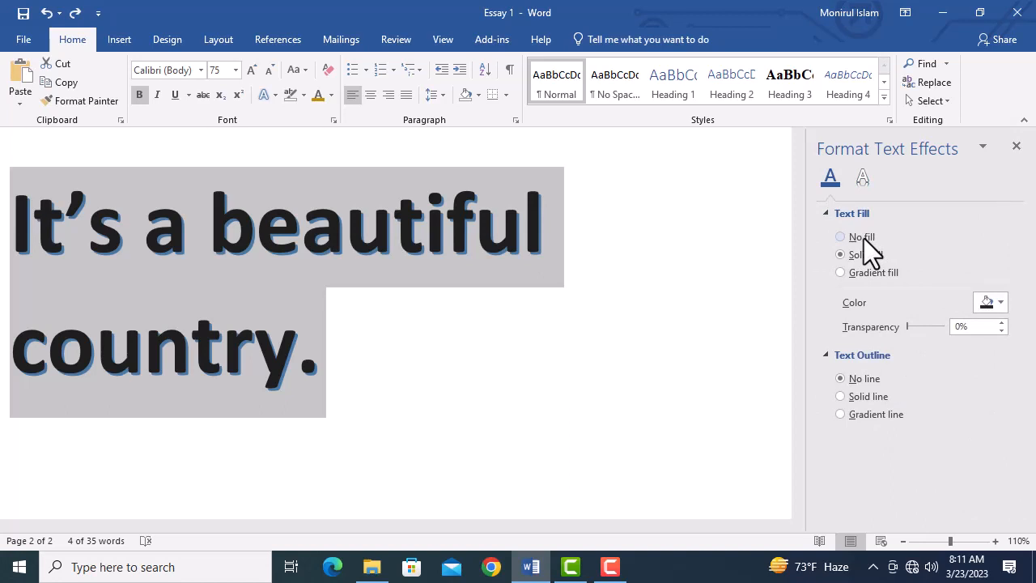
# Step: Try the sentence with no text fill and with a solid fill in standard Dark Red
pyautogui.click(863, 238)
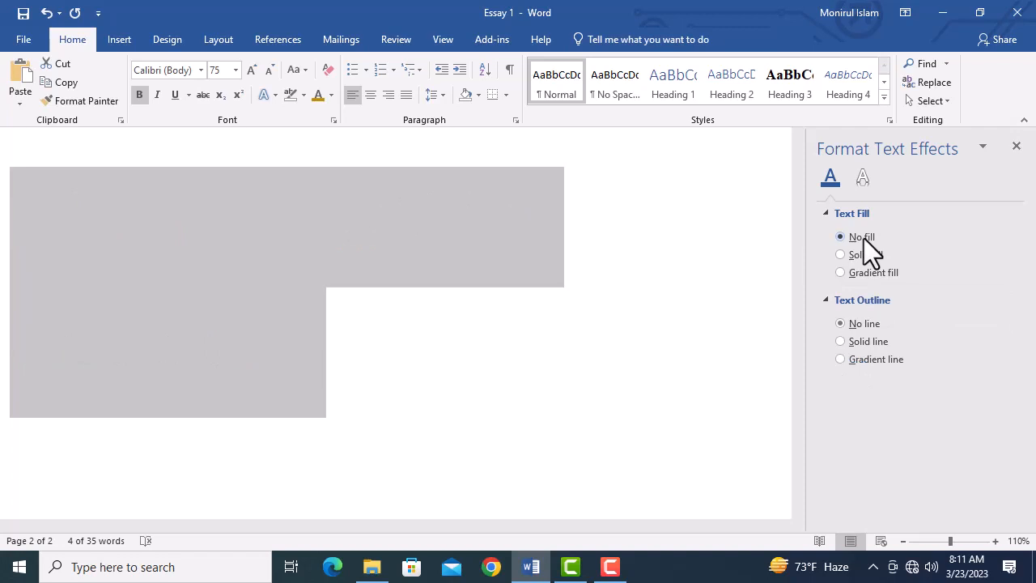
pyautogui.click(859, 253)
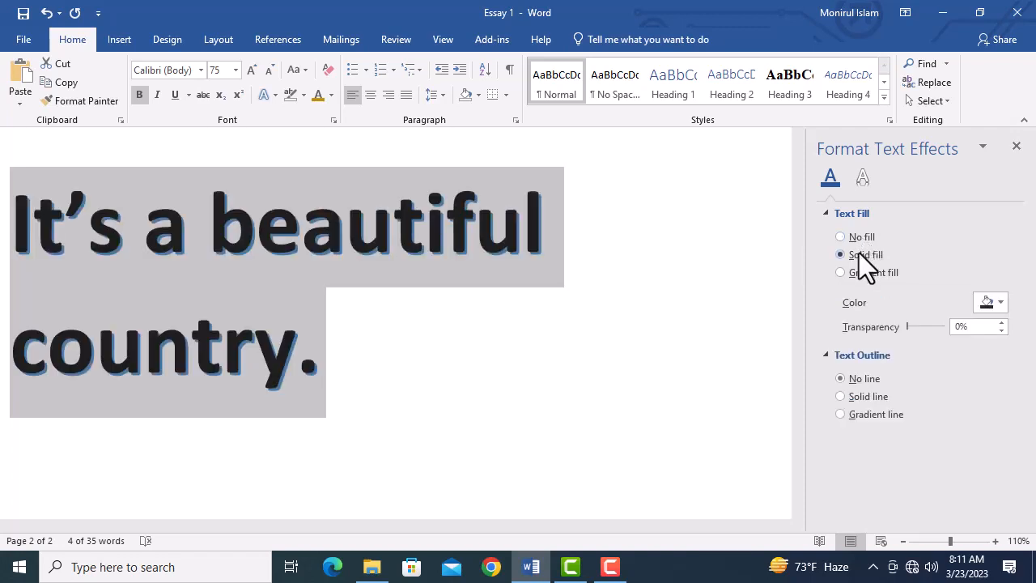
pyautogui.click(992, 304)
pyautogui.click(915, 429)
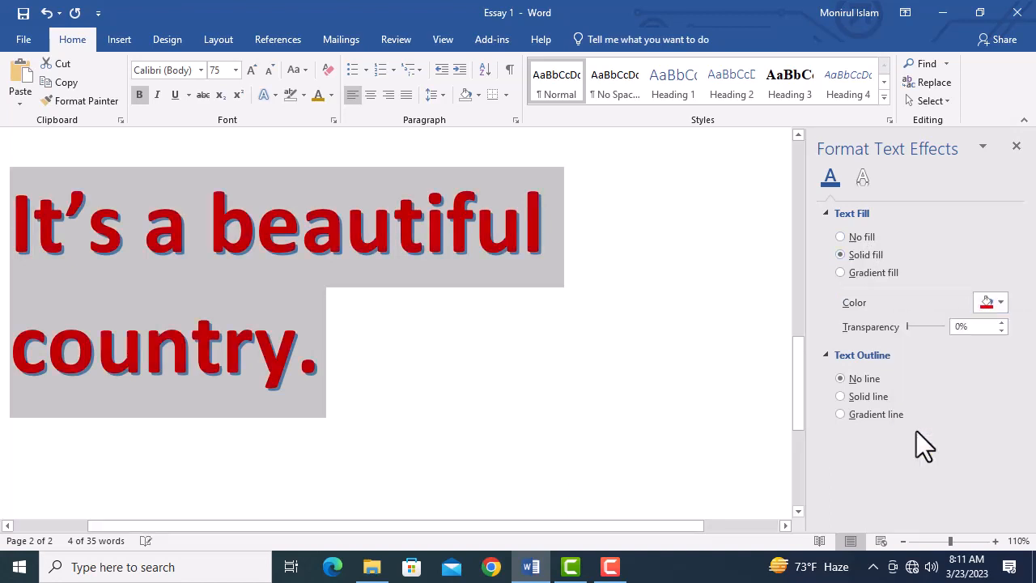
# Step: Switch the sentence's text fill to a gradient and colour the gradient stop at 47% standard Red
pyautogui.click(839, 272)
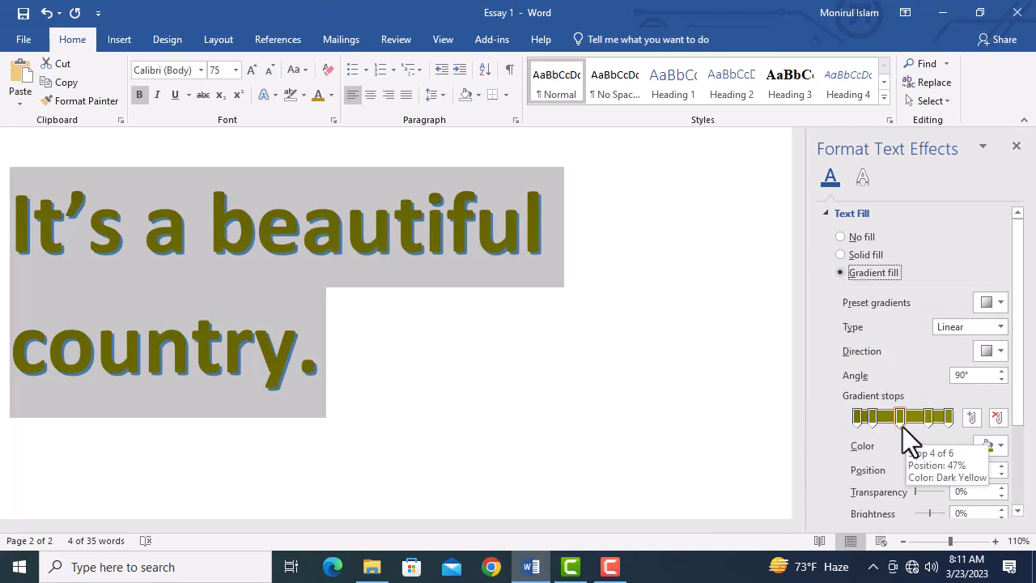
pyautogui.scroll(-3, 901, 426)
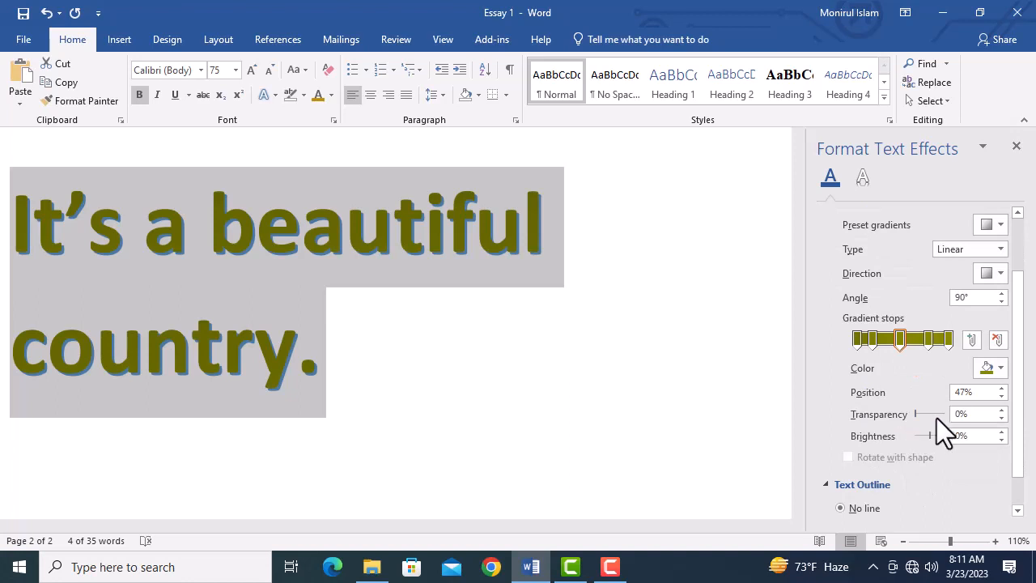
pyautogui.moveTo(916, 412)
pyautogui.mouseDown()
pyautogui.moveTo(943, 420)
pyautogui.moveTo(908, 412)
pyautogui.moveTo(942, 437)
pyautogui.moveTo(926, 427)
pyautogui.mouseUp()
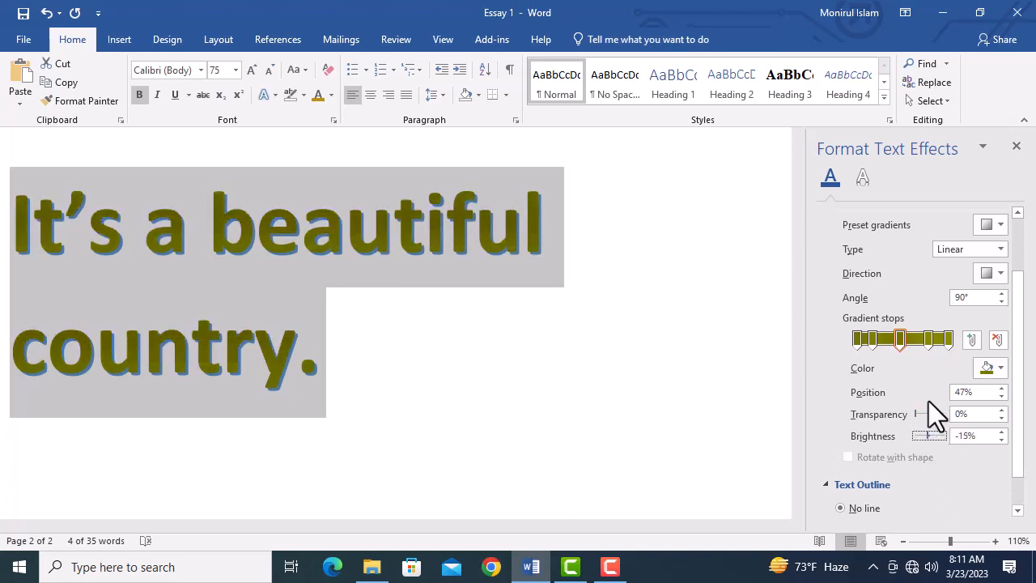
pyautogui.click(997, 369)
pyautogui.click(918, 299)
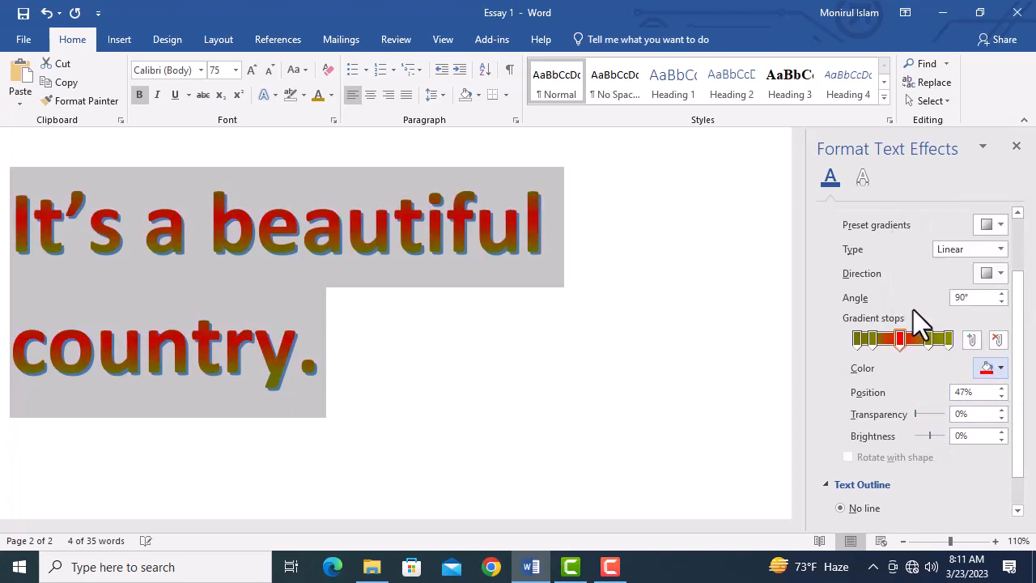
# Step: Set the sentence's shadow to 44% transparency, 24 pt blur and 26 pt distance
pyautogui.click(861, 178)
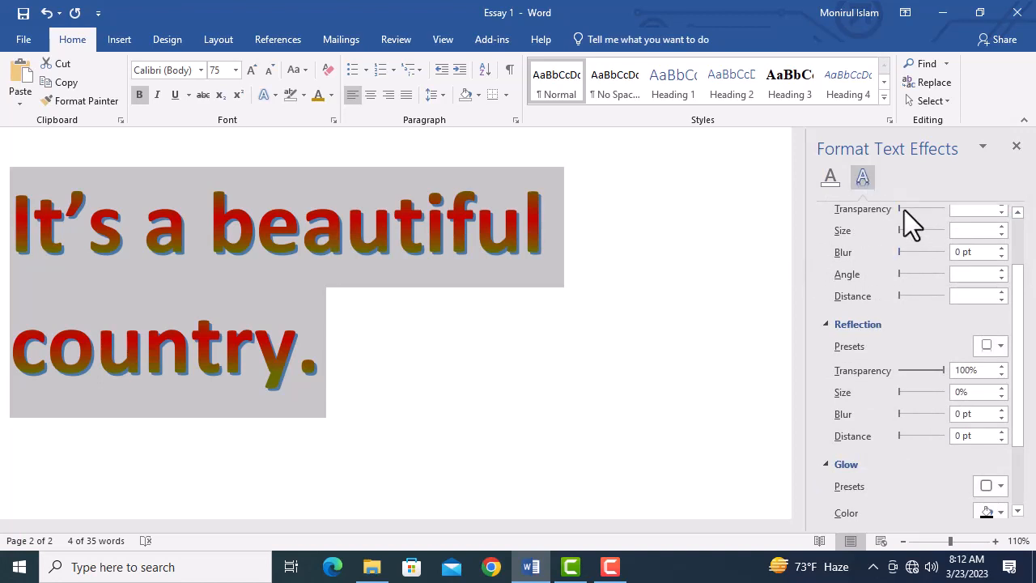
pyautogui.moveTo(900, 209); pyautogui.dragTo(920, 216)
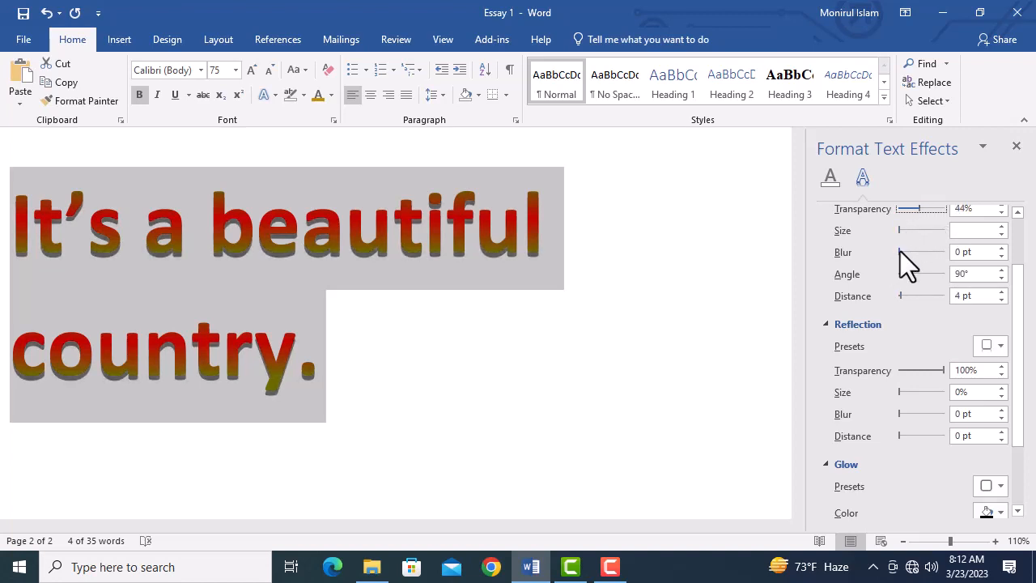
pyautogui.moveTo(900, 251)
pyautogui.mouseDown()
pyautogui.moveTo(925, 251)
pyautogui.moveTo(912, 250)
pyautogui.mouseUp()
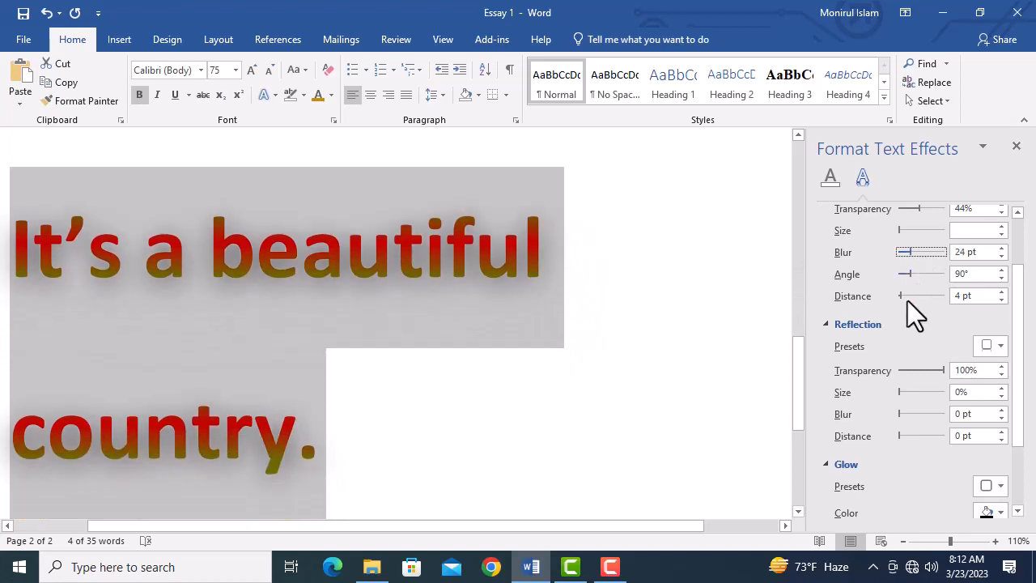
pyautogui.moveTo(900, 296)
pyautogui.mouseDown()
pyautogui.moveTo(924, 295)
pyautogui.moveTo(904, 292)
pyautogui.mouseUp()
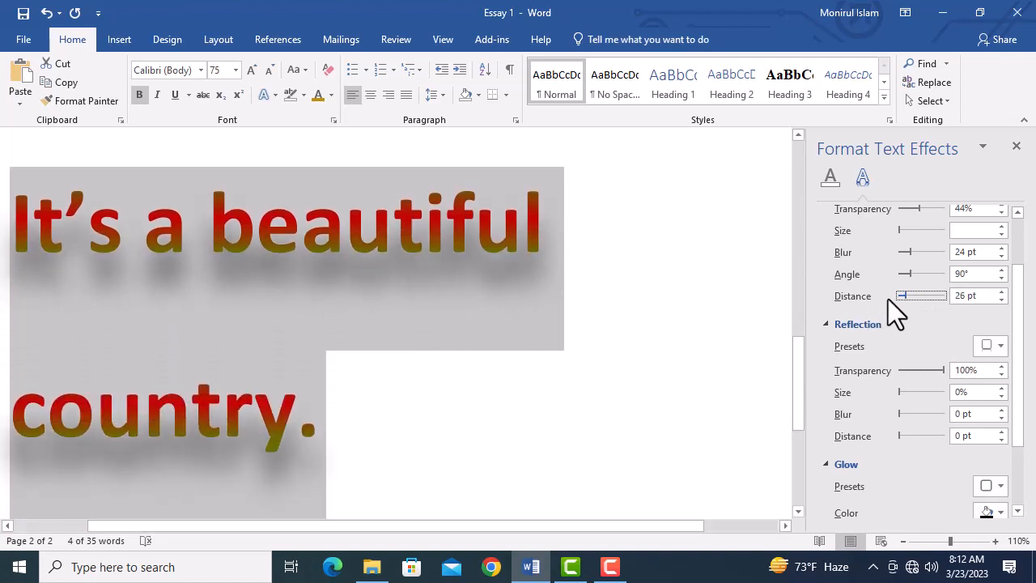
pyautogui.click(274, 95)
pyautogui.moveTo(311, 255)
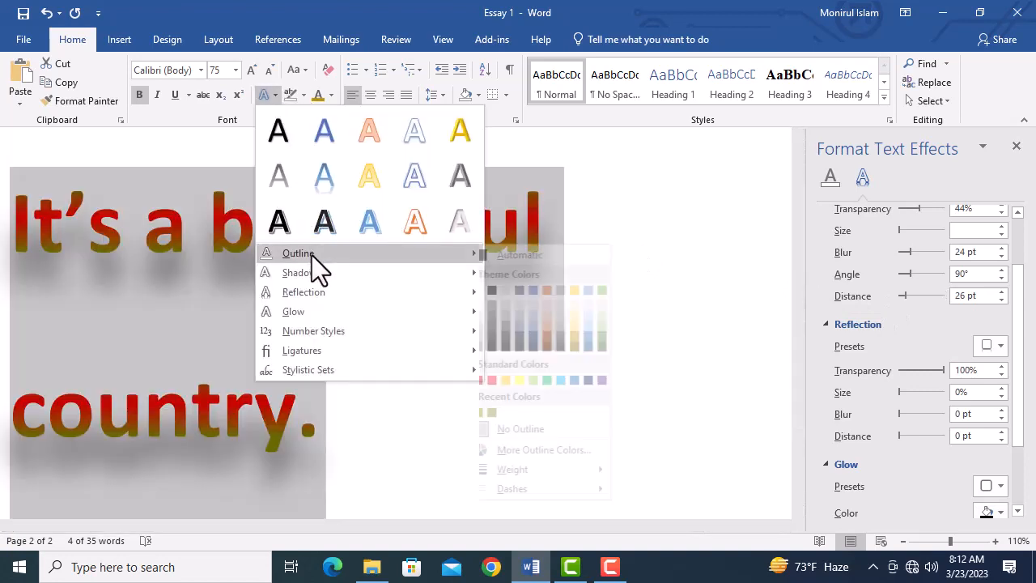
pyautogui.moveTo(313, 309)
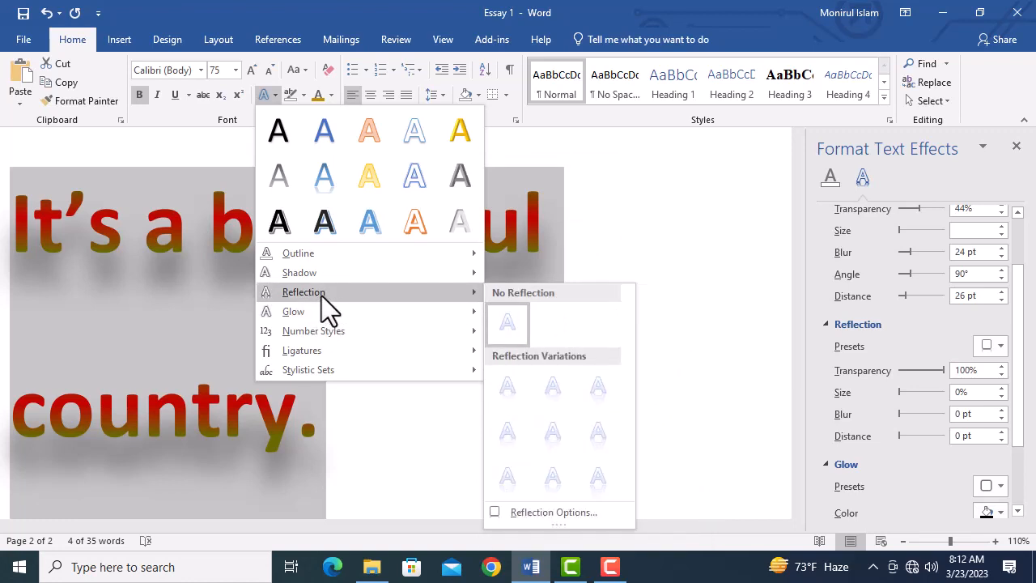
pyautogui.moveTo(337, 276)
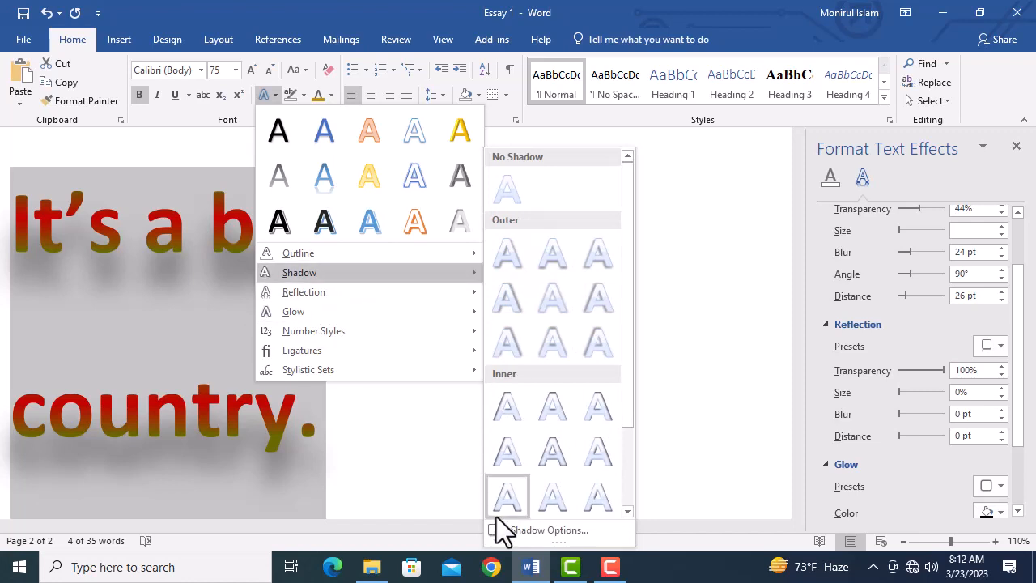
pyautogui.click(909, 339)
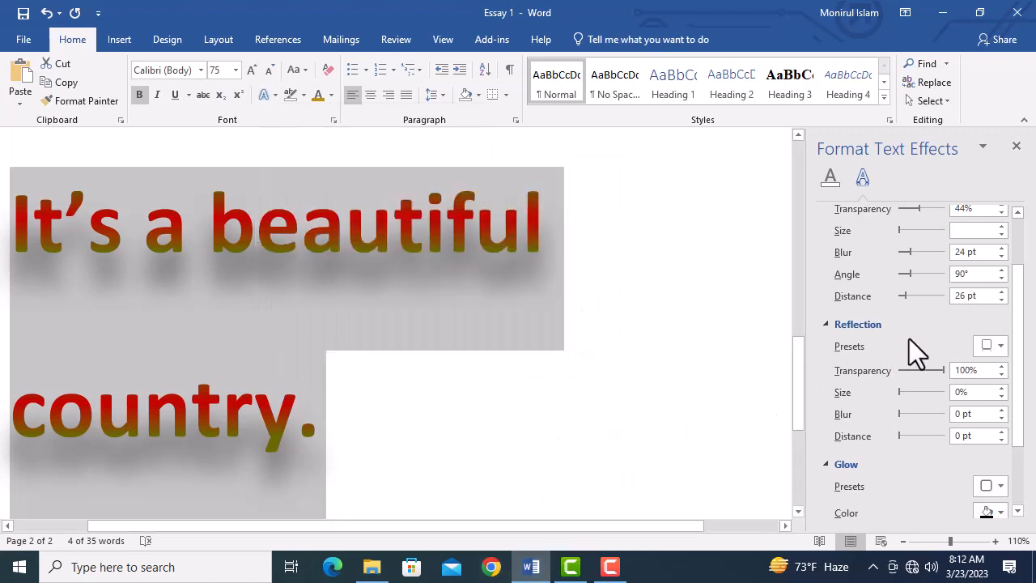
# Step: Raise the sentence's shadow distance to 28 pt and expand the 3-D Format settings
pyautogui.scroll(1, 909, 338)
pyautogui.scroll(-1, 891, 334)
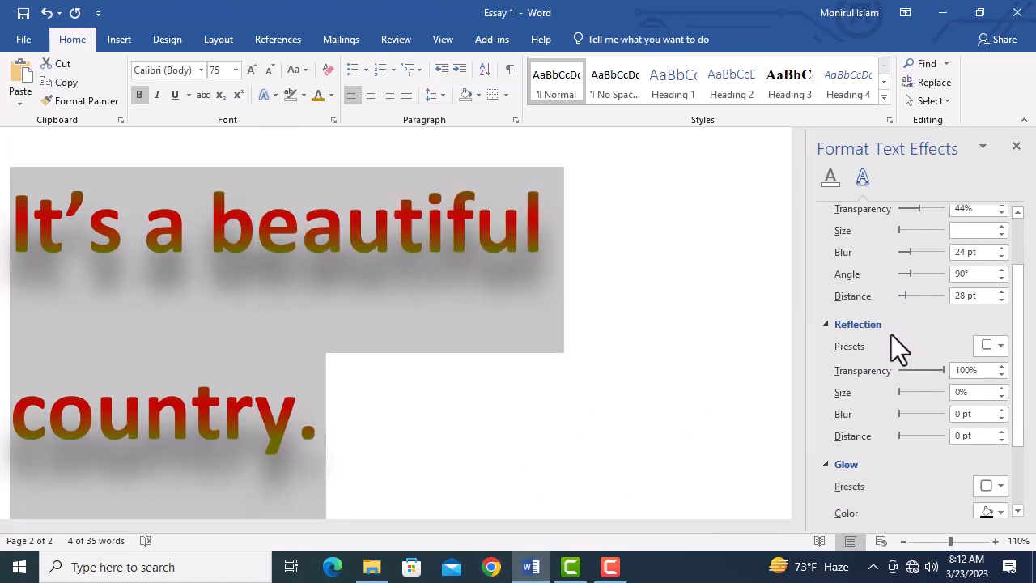
pyautogui.scroll(-1, 877, 413)
pyautogui.click(850, 389)
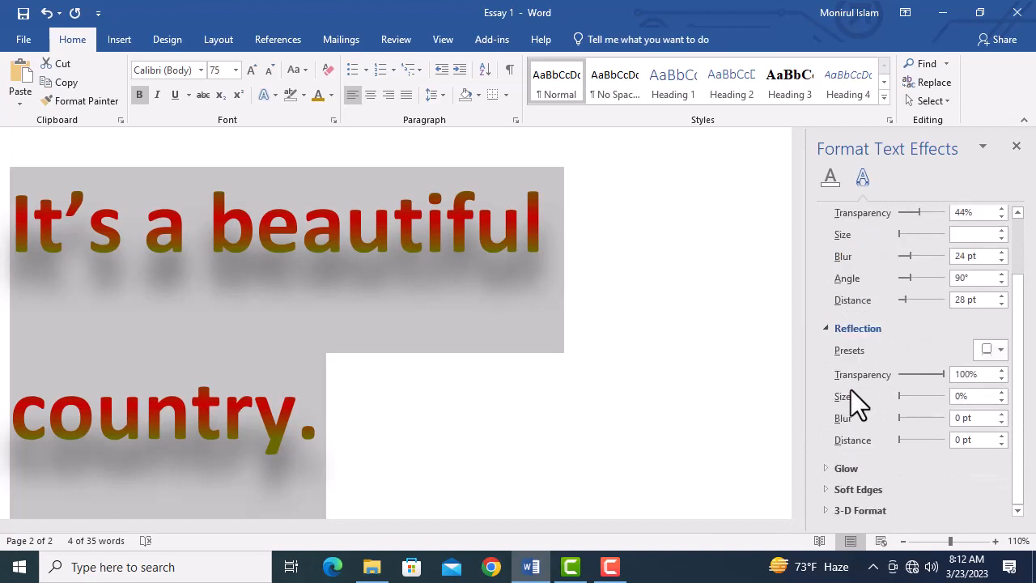
pyautogui.click(861, 511)
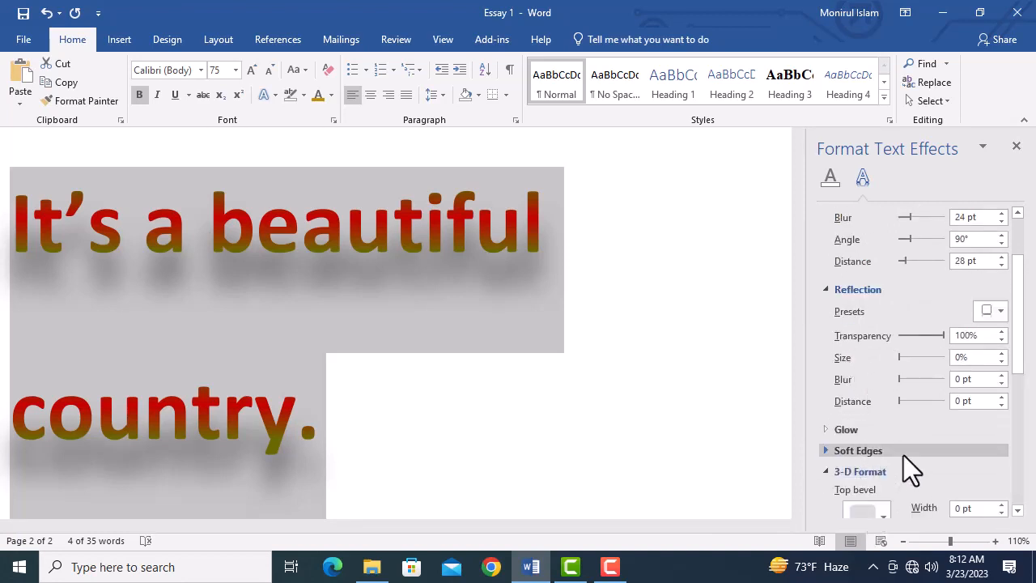
pyautogui.scroll(-2, 903, 455)
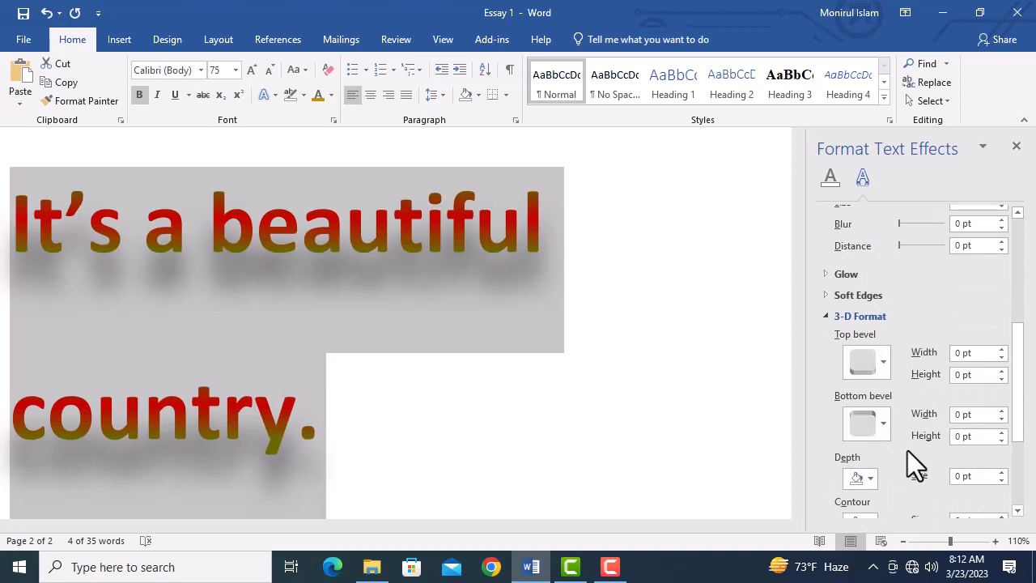
# Step: Call up the shadow options for the sentence again
pyautogui.click(273, 96)
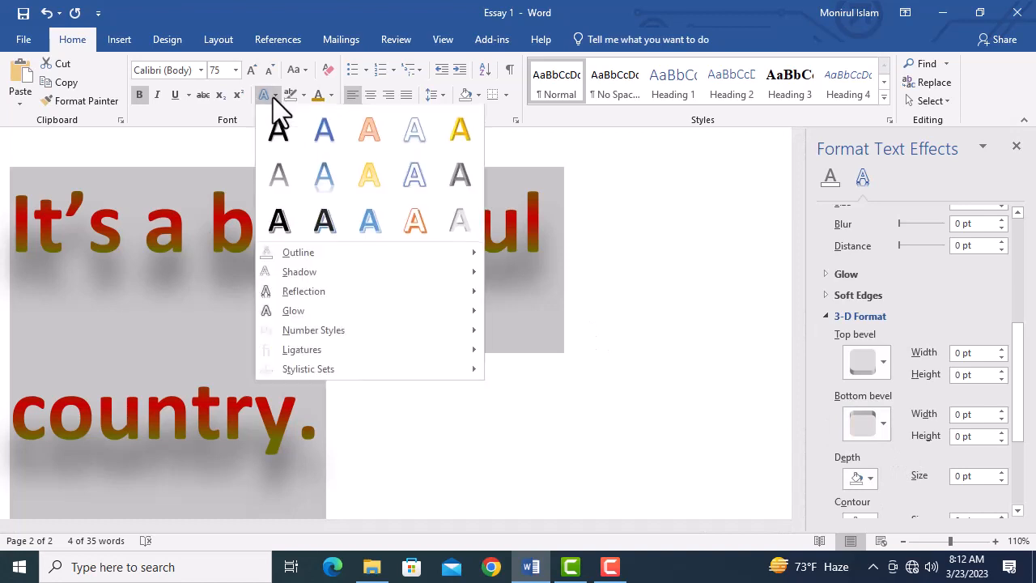
pyautogui.moveTo(321, 275)
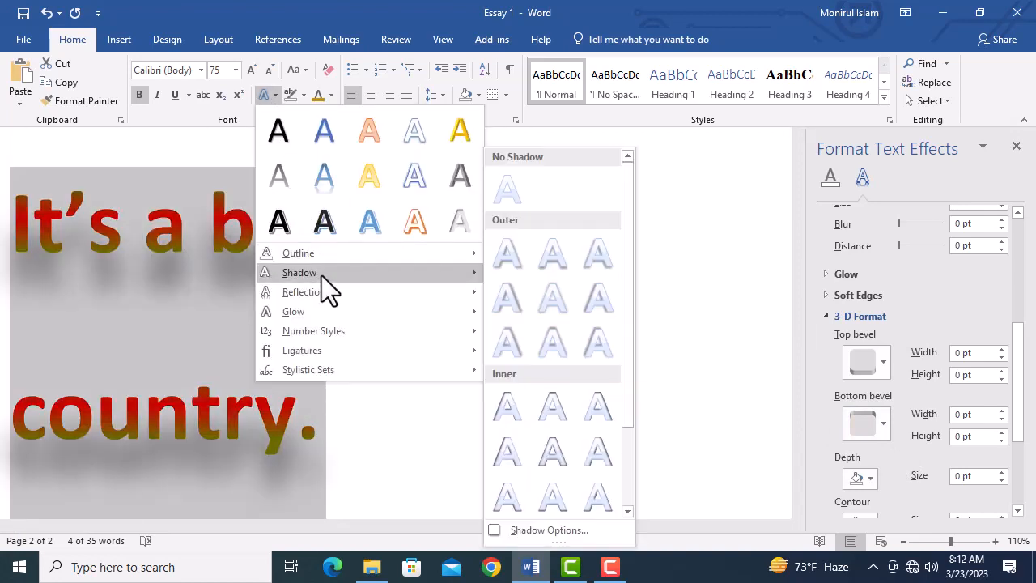
pyautogui.click(545, 531)
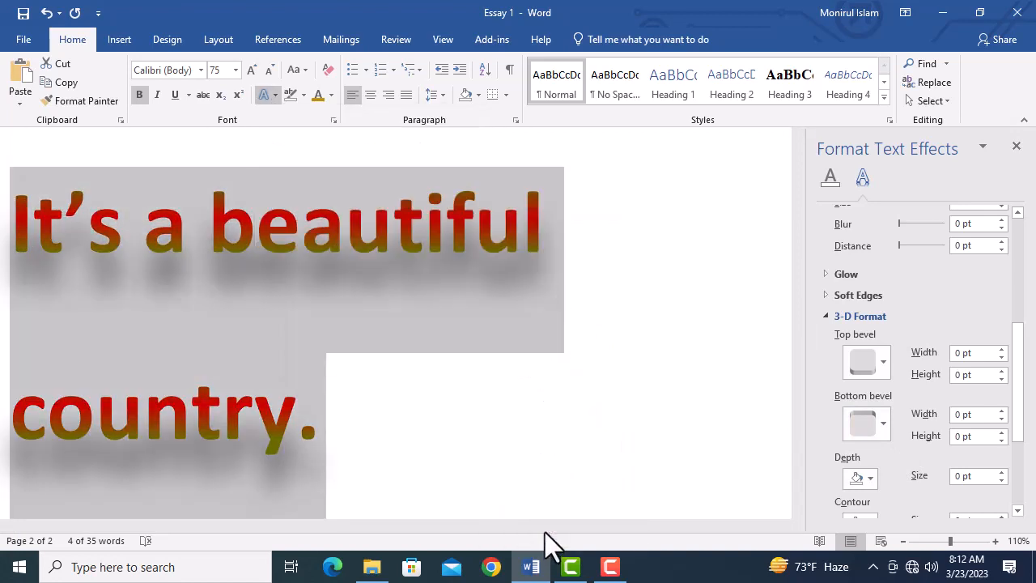